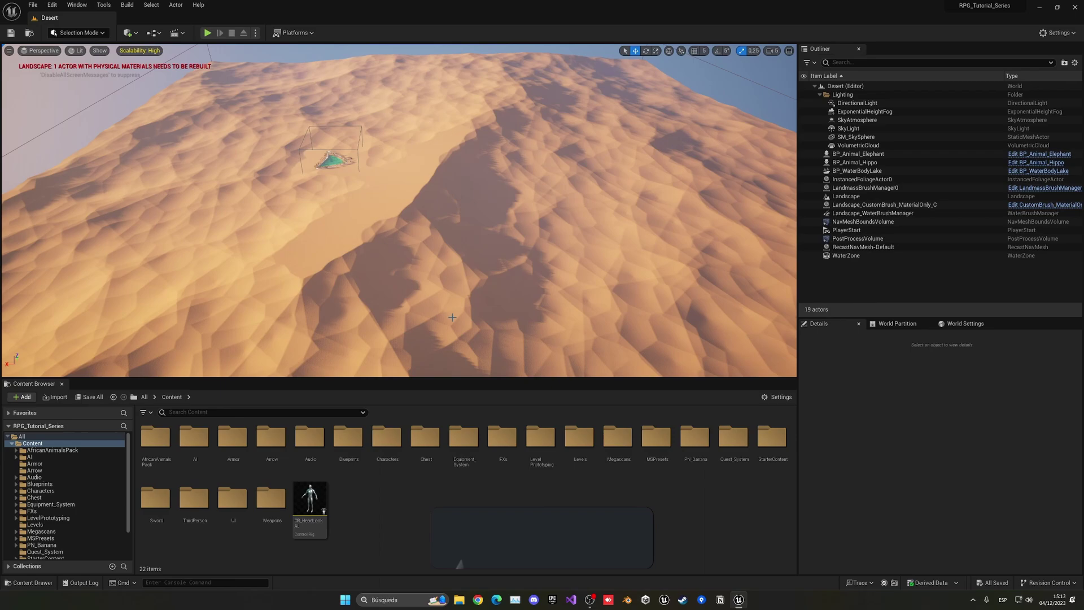
- Fly the camera down to the oasis lake with its palms and animals
{"action": "right_click_drag", "start_coordinate": [281, 142], "coordinate": [281, 118]}
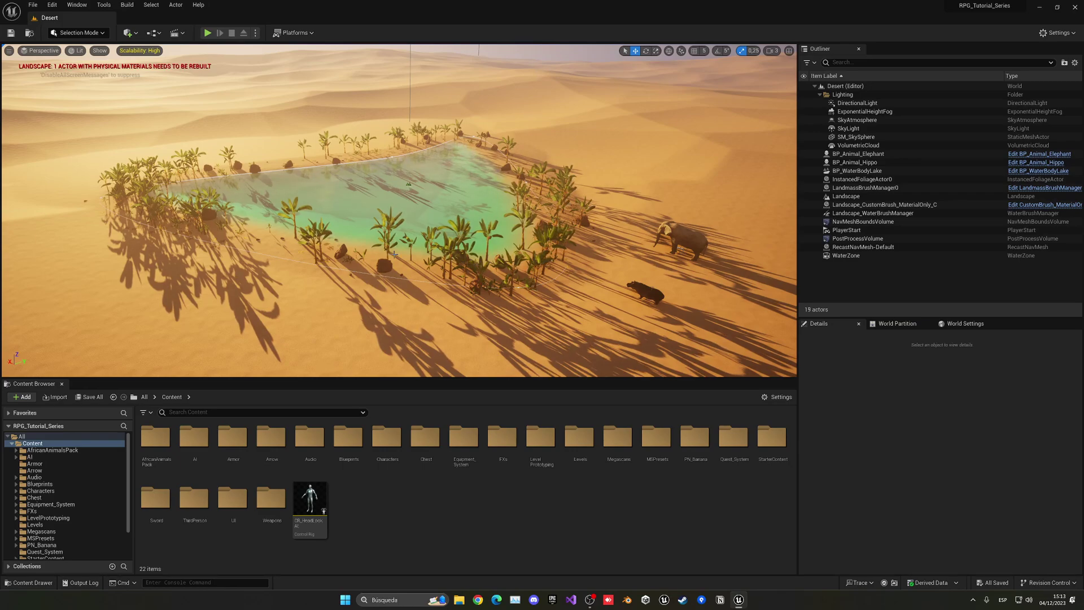
- Select the BP_WaterBodyLake actor and locate its asset in the Content Browser's Blueprints folder
{"action": "left_click", "coordinate": [448, 206]}
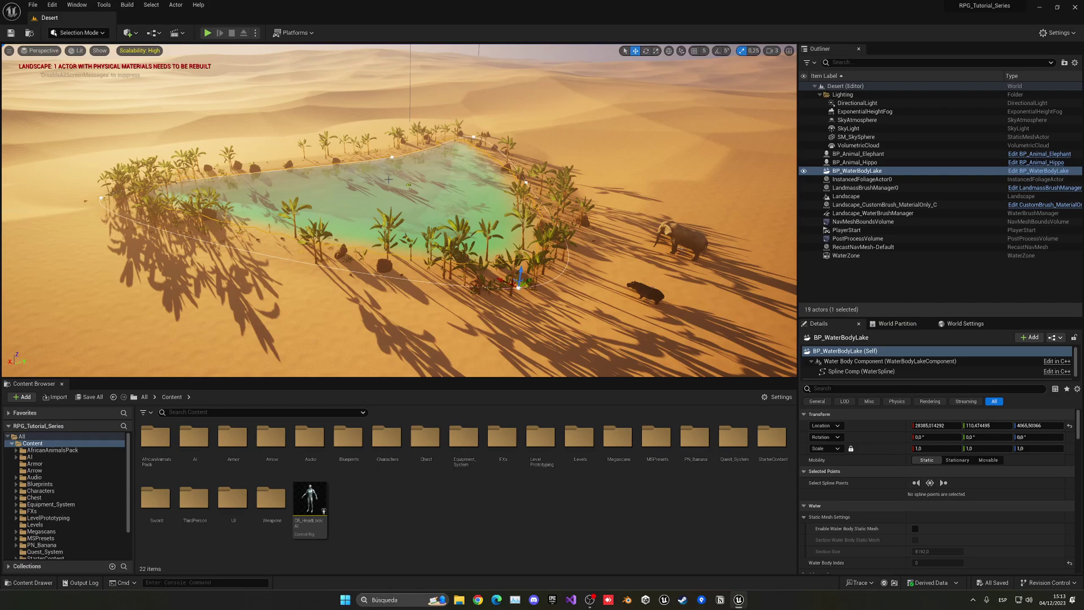
{"action": "left_click_drag", "start_coordinate": [842, 171], "coordinate": [841, 176]}
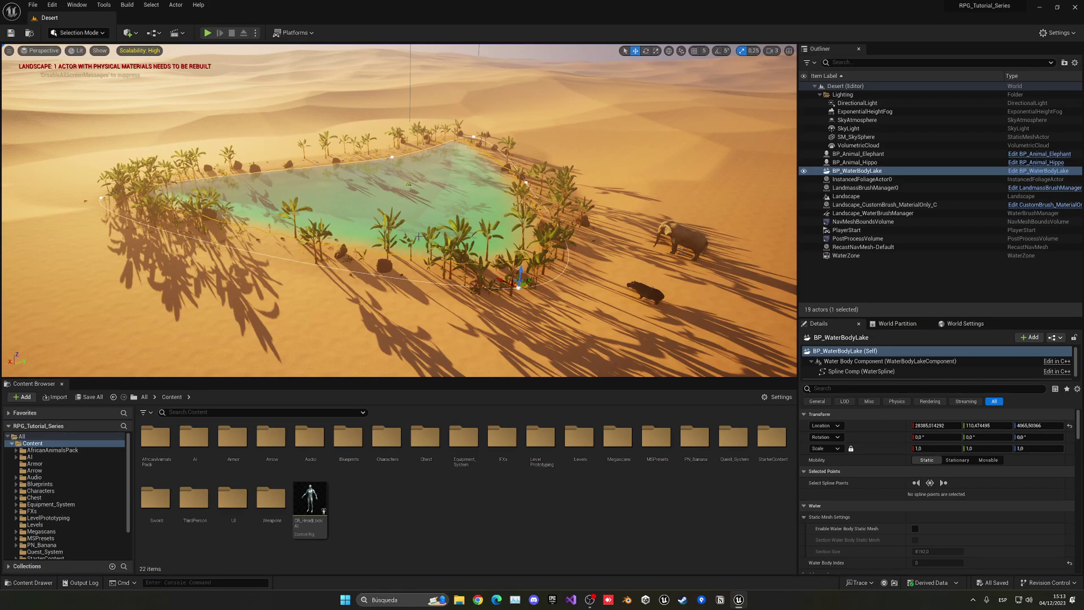
{"action": "scroll", "coordinate": [418, 236], "scroll_direction": "down", "scroll_amount": 2}
{"action": "scroll", "coordinate": [421, 236], "scroll_direction": "down", "scroll_amount": 3}
{"action": "scroll", "coordinate": [422, 237], "scroll_direction": "down", "scroll_amount": 1}
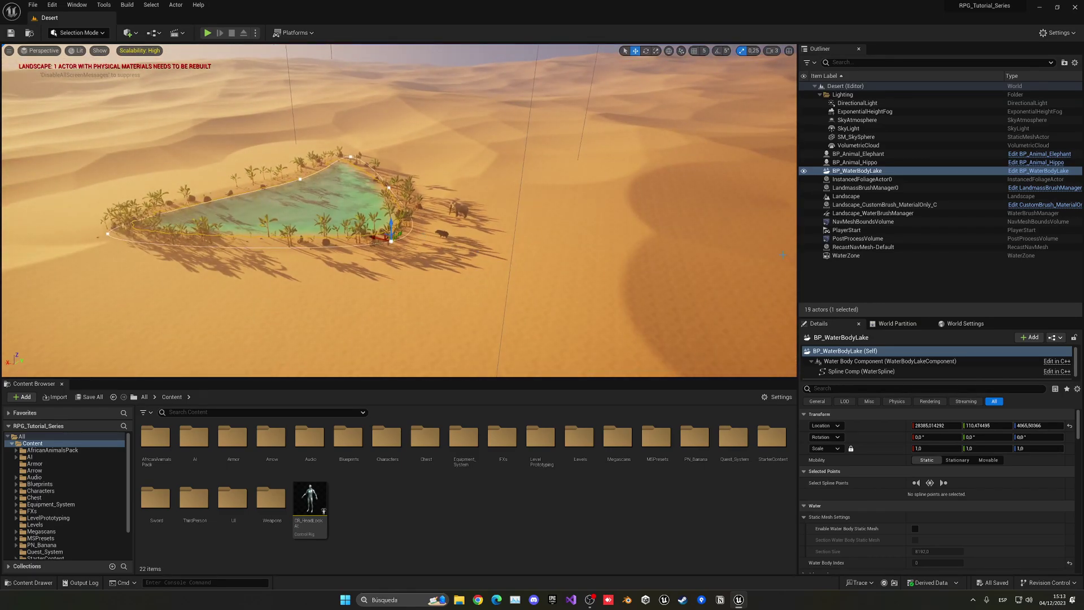
{"action": "left_click", "coordinate": [870, 176]}
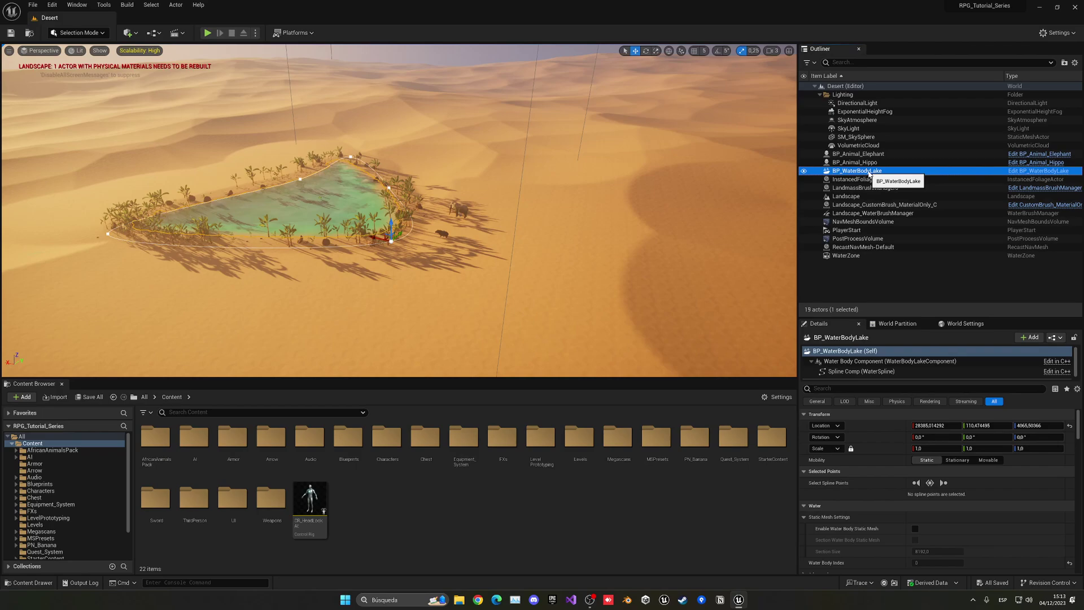
{"action": "key", "text": "ctrl+b"}
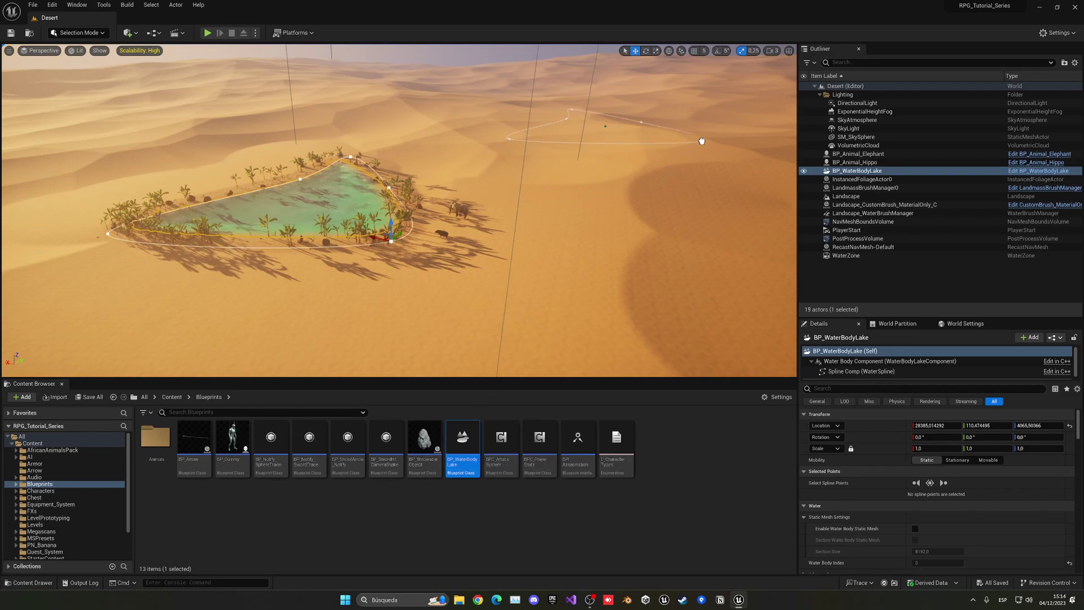
{"action": "left_click_drag", "start_coordinate": [503, 364], "coordinate": [702, 139]}
{"action": "key", "text": "f"}
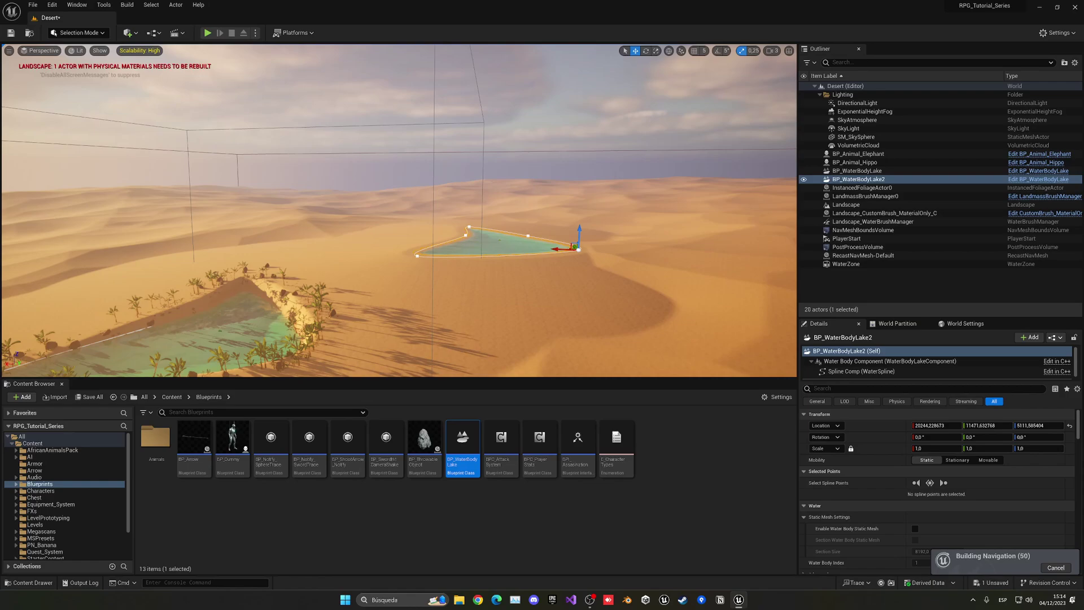
{"action": "right_click_drag", "start_coordinate": [527, 159], "coordinate": [494, 166]}
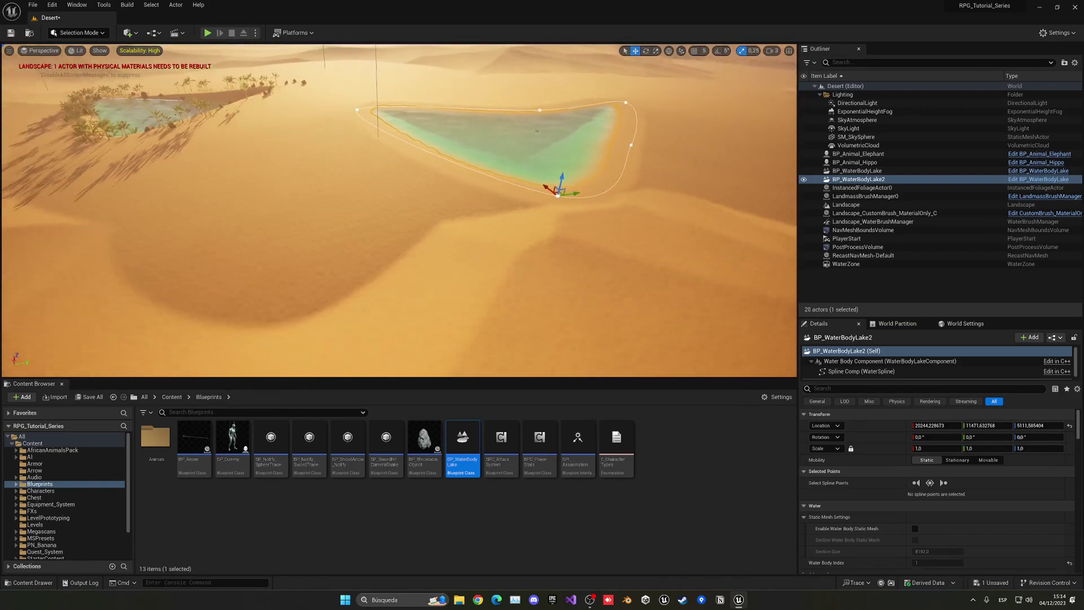
{"action": "key", "text": "Delete"}
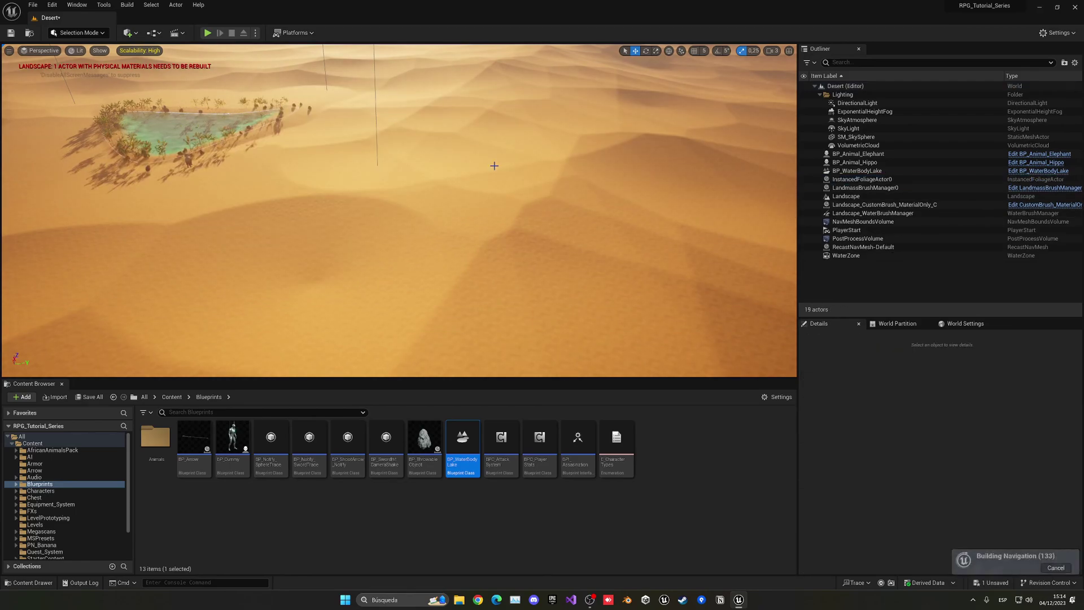
- Place a second BP_WaterBodyLake on the open dunes and pull one outline point outward
{"action": "mouse_move", "coordinate": [441, 205]}
{"action": "right_mouse_down"}
{"action": "mouse_move", "coordinate": [475, 229]}
{"action": "mouse_move", "coordinate": [398, 212]}
{"action": "mouse_move", "coordinate": [368, 111]}
{"action": "mouse_move", "coordinate": [364, 169]}
{"action": "mouse_move", "coordinate": [364, 102]}
{"action": "mouse_move", "coordinate": [364, 135]}
{"action": "right_mouse_up"}
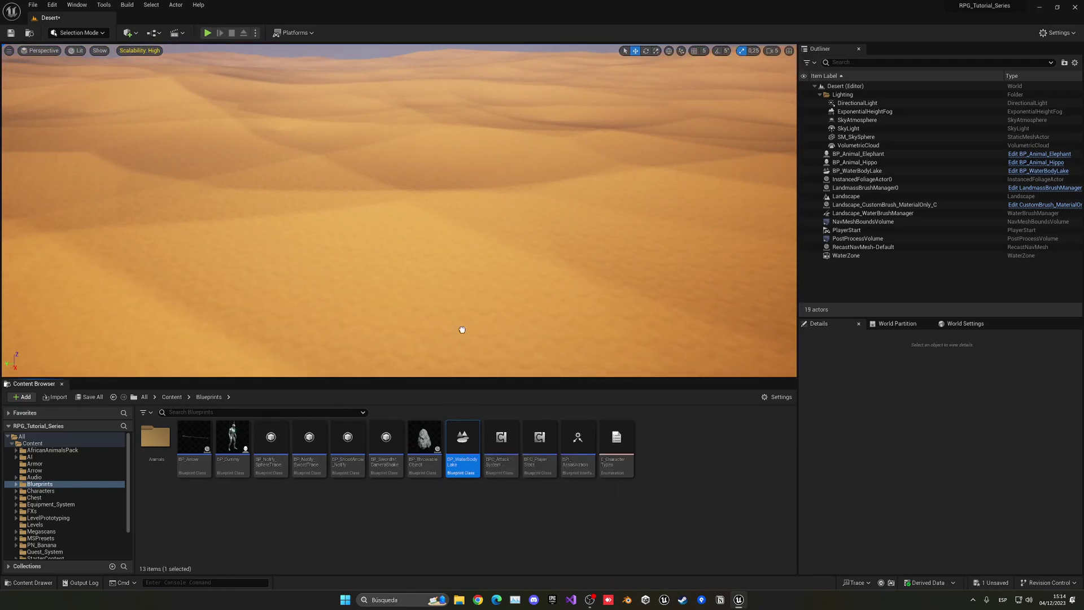
{"action": "left_click_drag", "start_coordinate": [471, 157], "coordinate": [472, 157]}
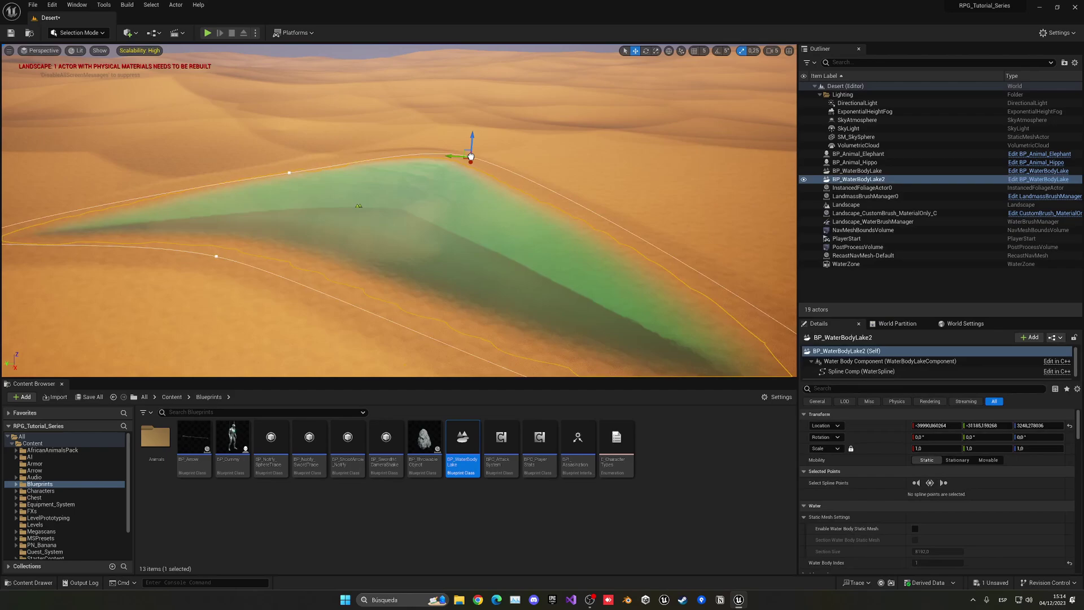
{"action": "scroll", "coordinate": [498, 178], "scroll_direction": "down", "scroll_amount": 5}
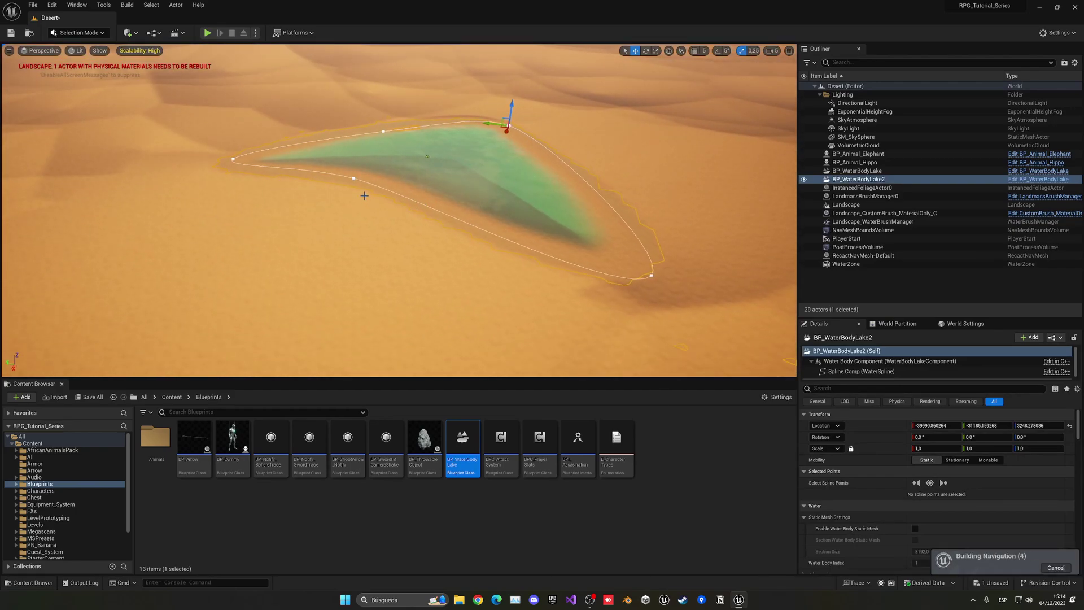
{"action": "left_click", "coordinate": [353, 178]}
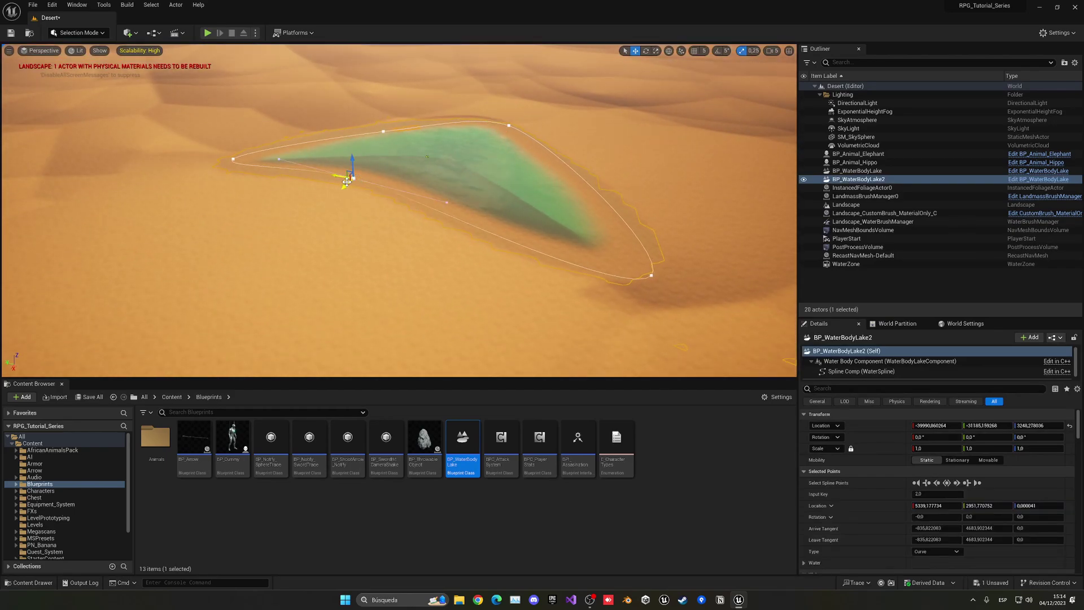
{"action": "left_click_drag", "start_coordinate": [253, 265], "coordinate": [539, 326]}
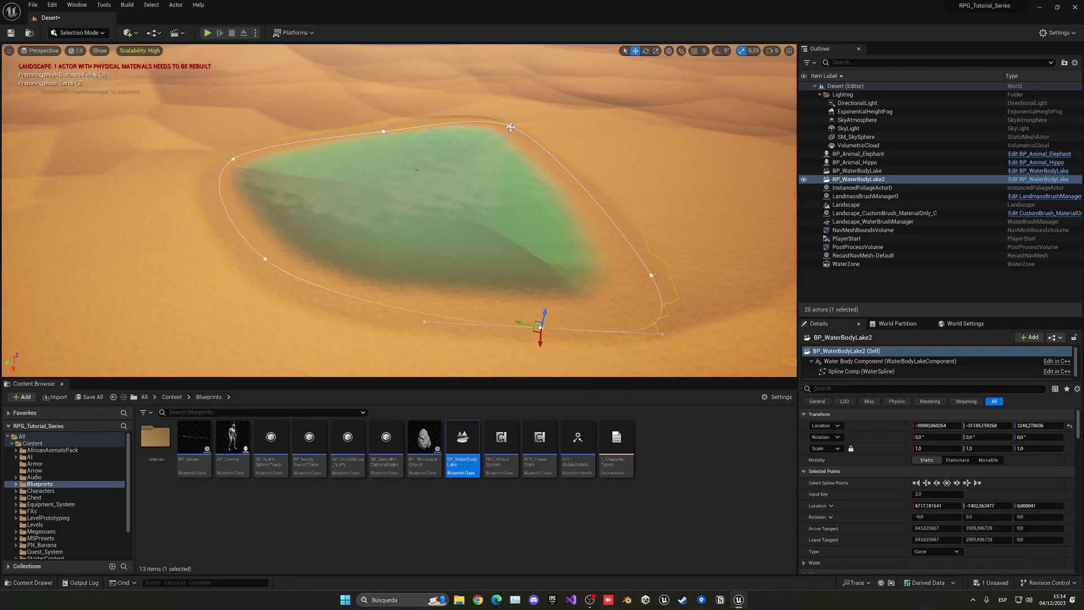
- Select the whole second lake and lower it slightly into the dunes
{"action": "right_click_drag", "start_coordinate": [519, 168], "coordinate": [518, 169]}
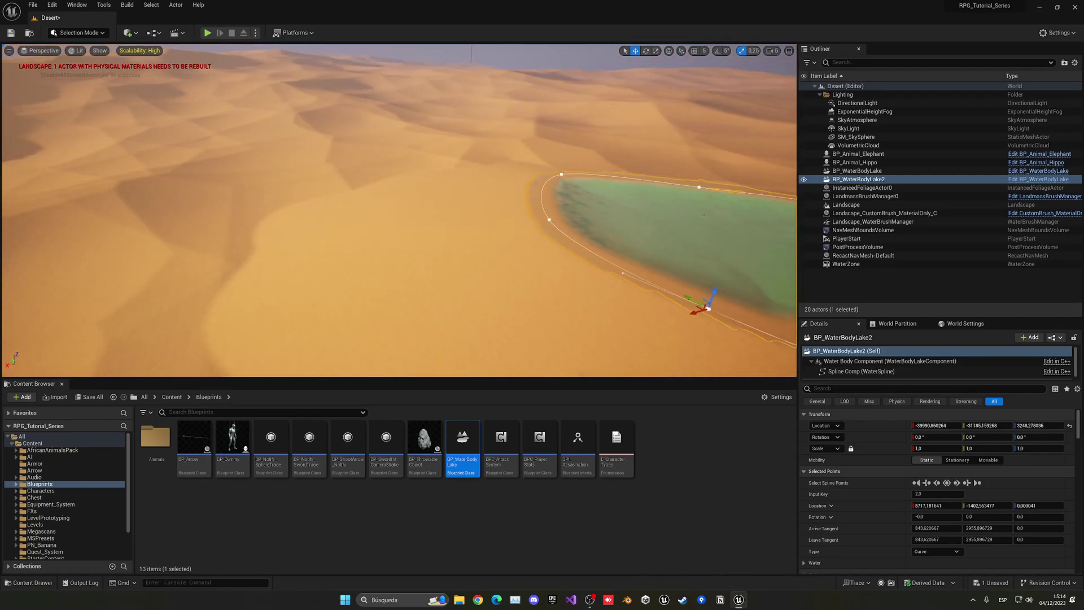
{"action": "right_click_drag", "start_coordinate": [733, 198], "coordinate": [733, 197]}
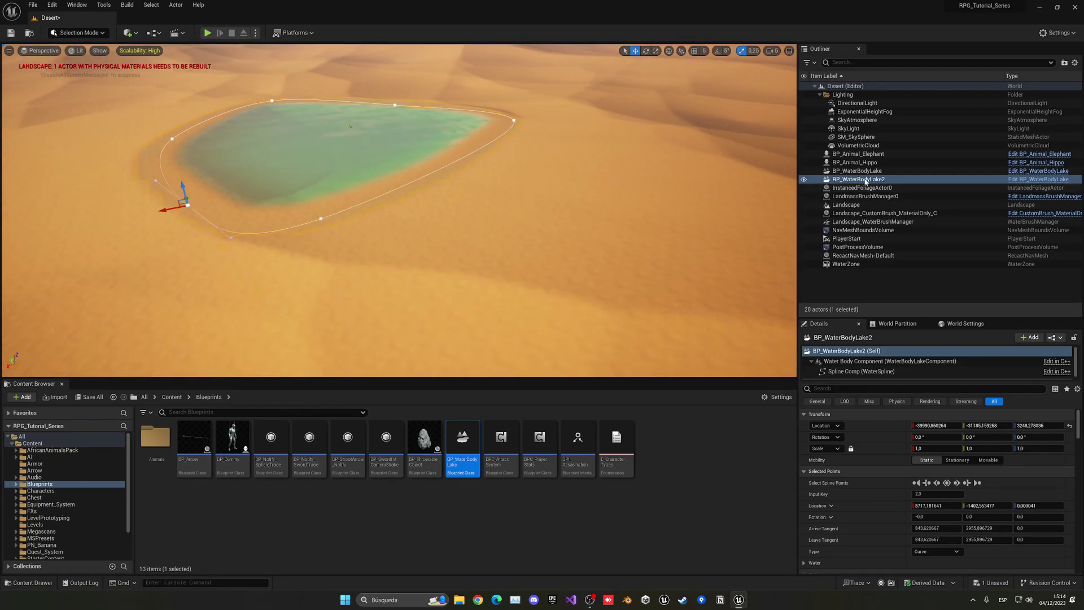
{"action": "left_click", "coordinate": [865, 181]}
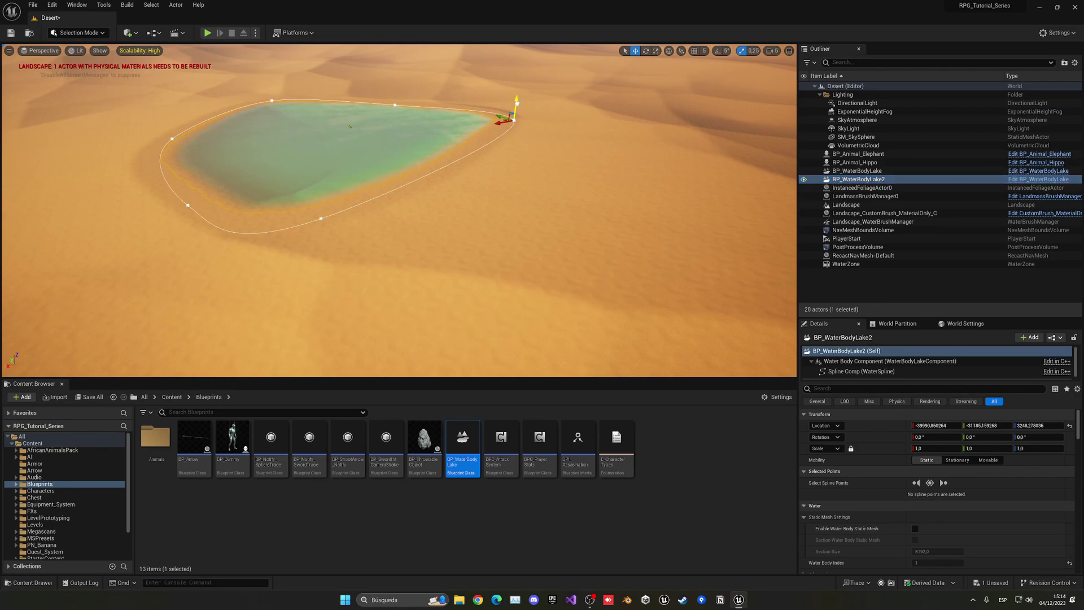
{"action": "left_click_drag", "start_coordinate": [516, 107], "coordinate": [515, 111]}
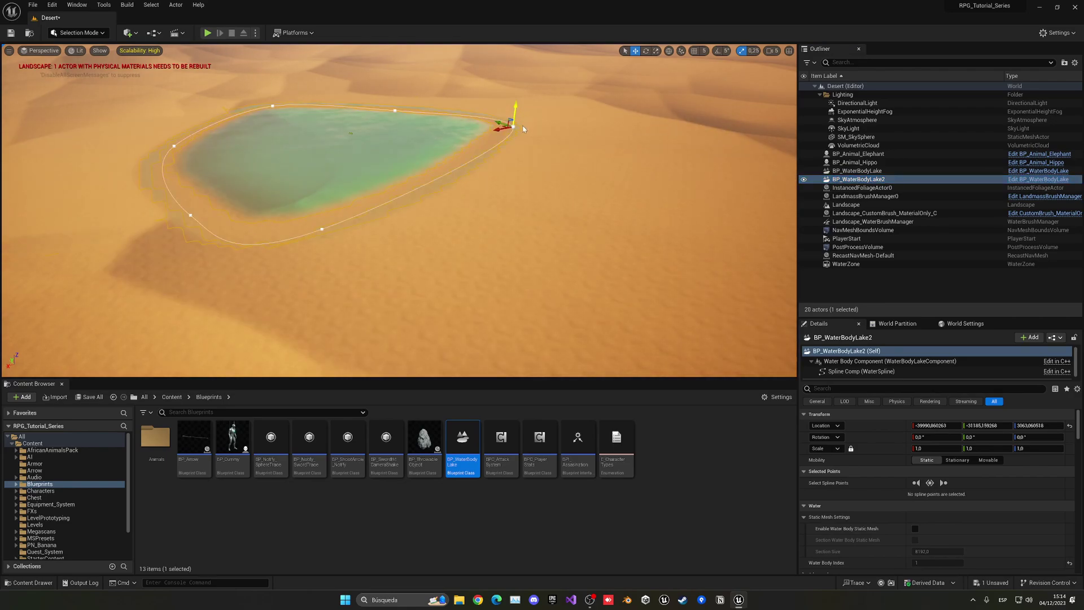
{"action": "right_click_drag", "start_coordinate": [522, 129], "coordinate": [522, 129]}
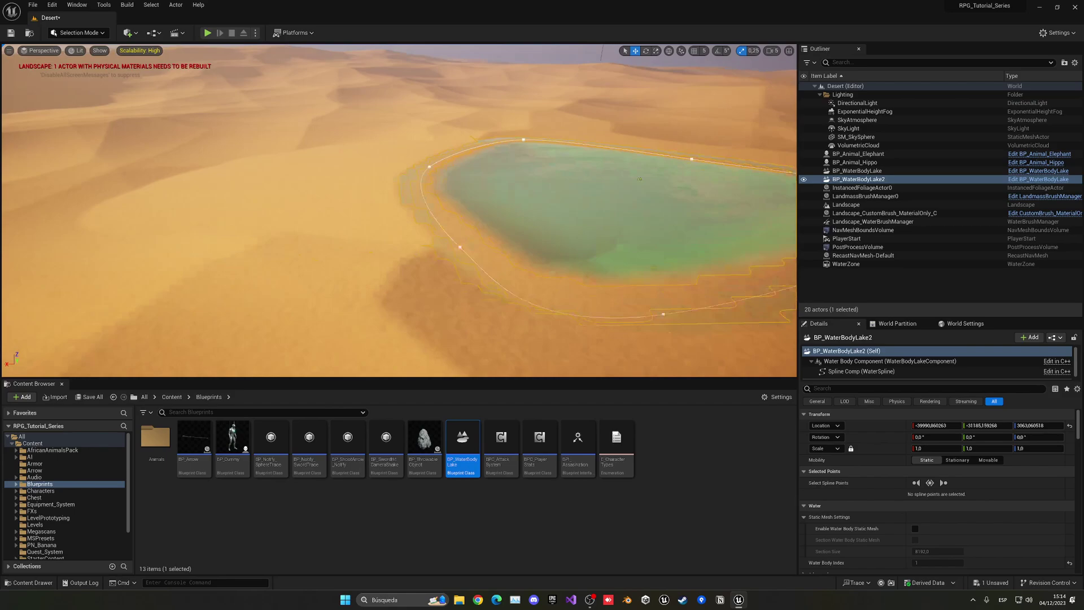
{"action": "right_click_drag", "start_coordinate": [522, 129], "coordinate": [523, 128]}
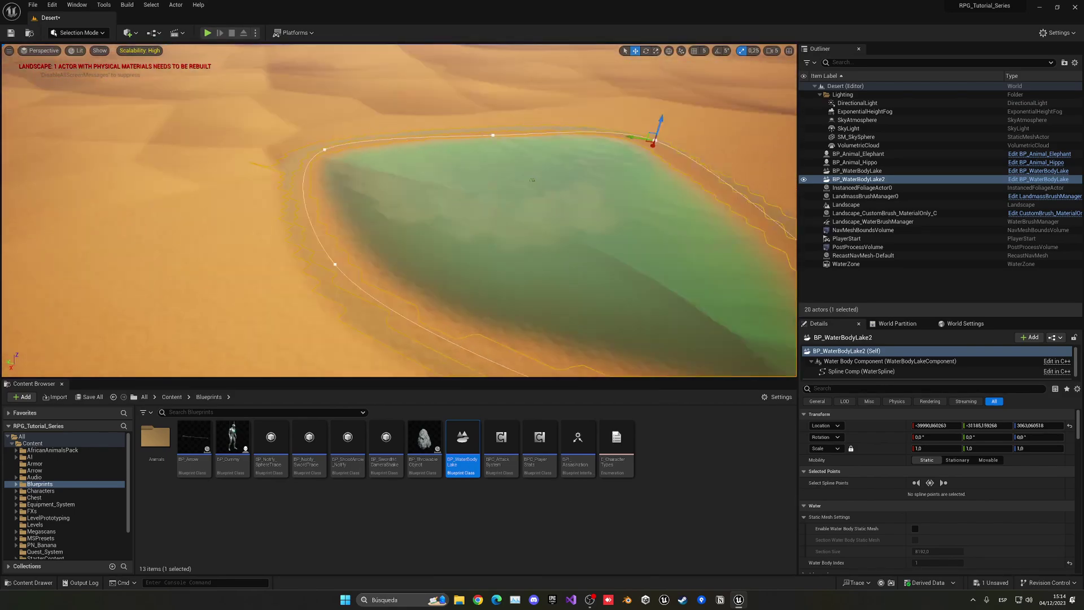
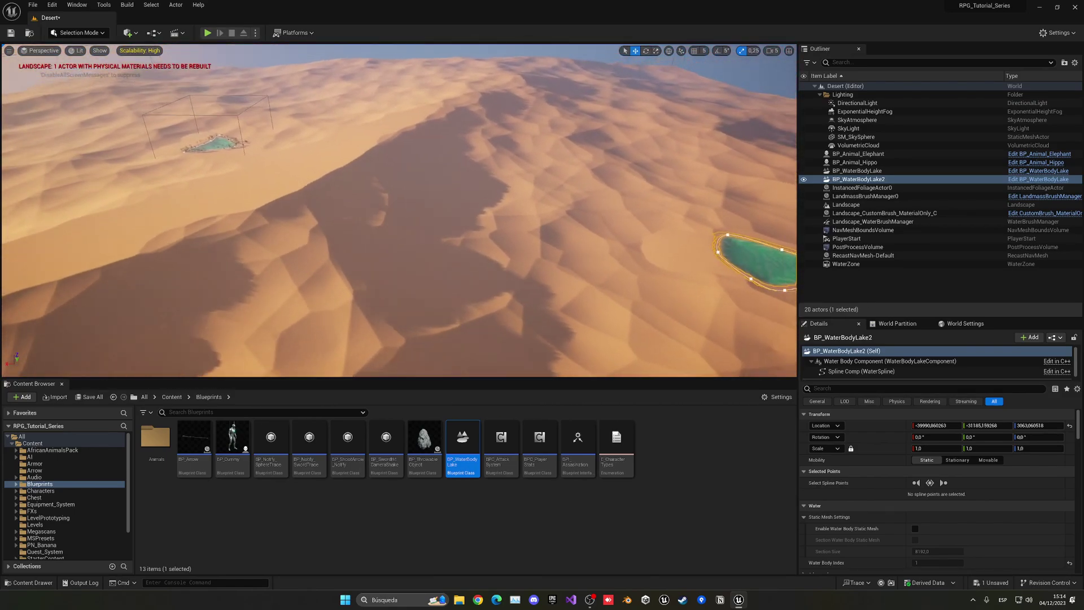
- Focus and orbit the view on BP_WaterBodyLake2, then open the editor modes list
{"action": "right_click_drag", "start_coordinate": [199, 171], "coordinate": [200, 172]}
{"action": "key", "text": "f"}
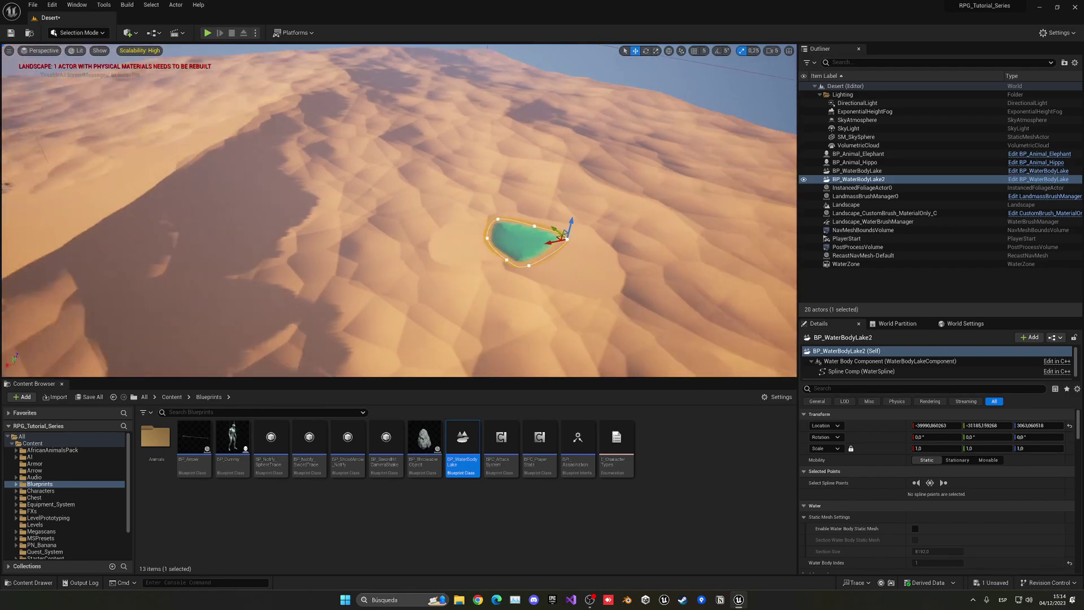
{"action": "right_click_drag", "start_coordinate": [360, 207], "coordinate": [360, 207]}
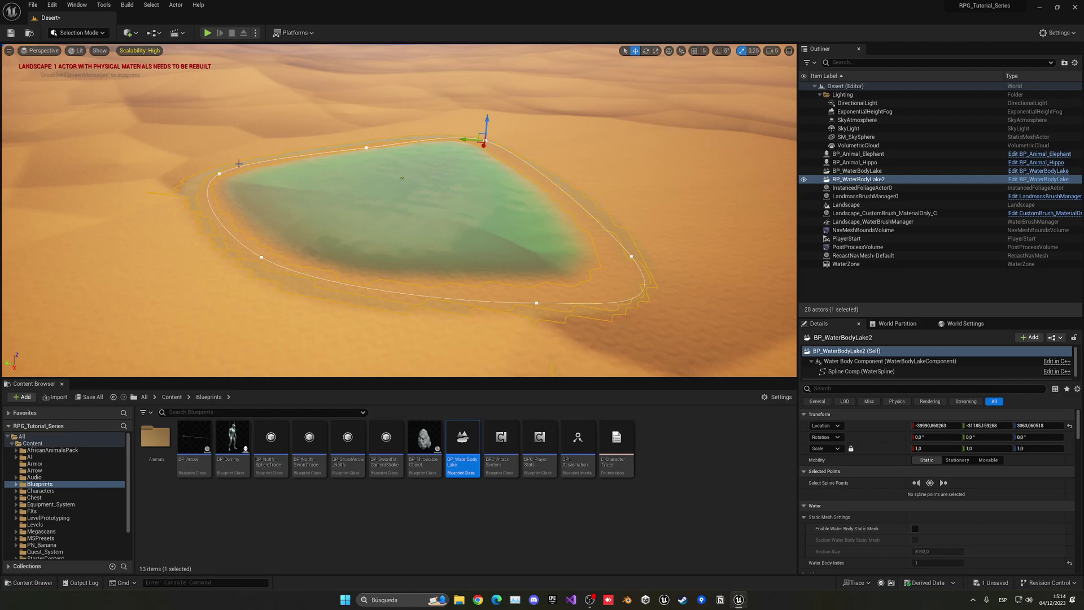
{"action": "left_click", "coordinate": [83, 34]}
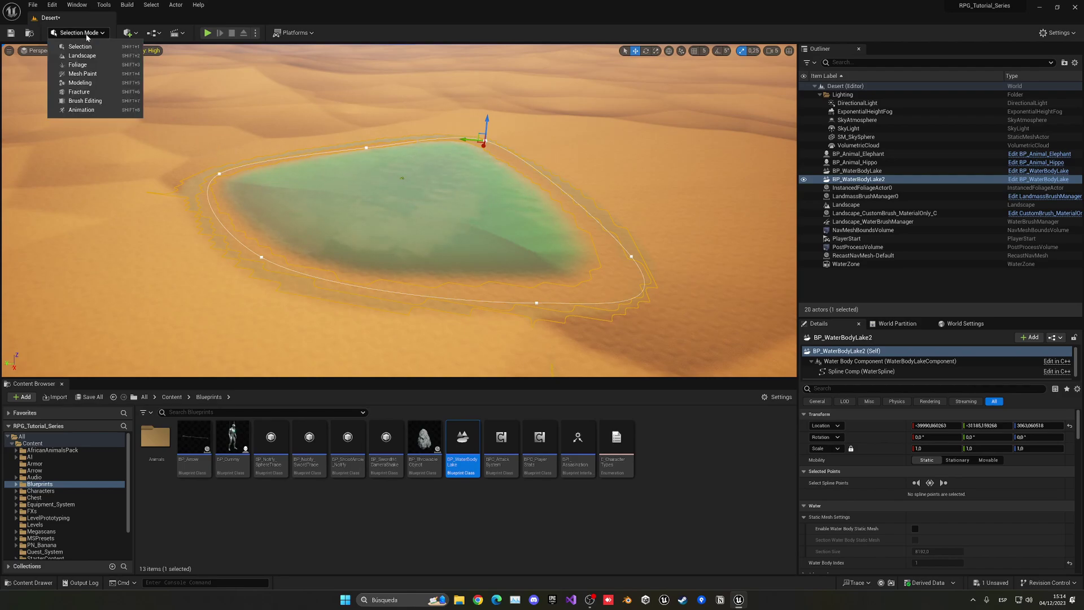
- In Foliage mode, paint the first five palm types along the second lake's lower rim
{"action": "left_click", "coordinate": [86, 66]}
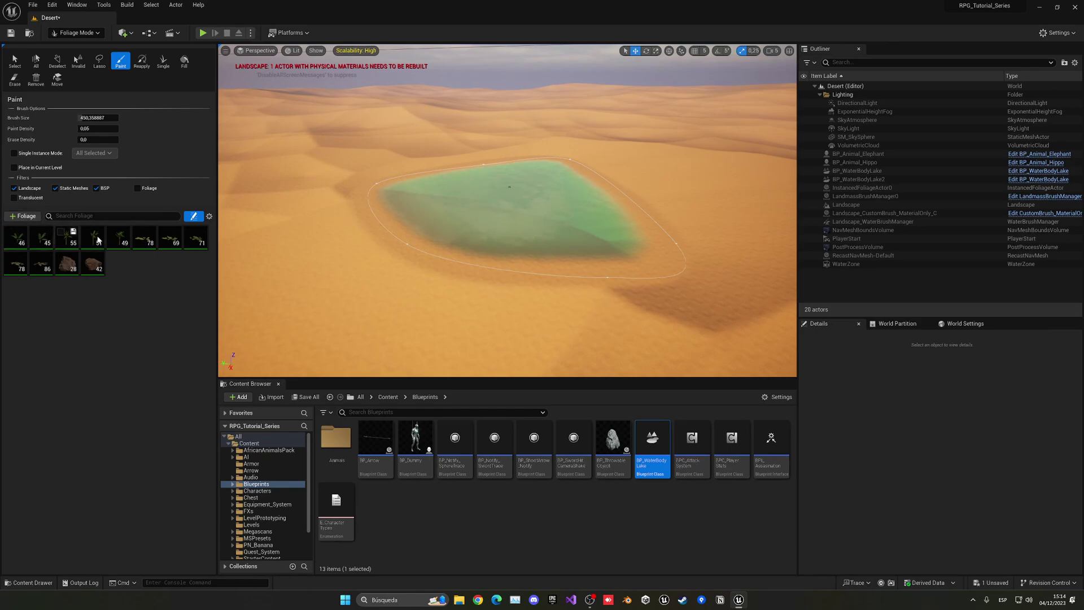
{"action": "left_click", "coordinate": [16, 239]}
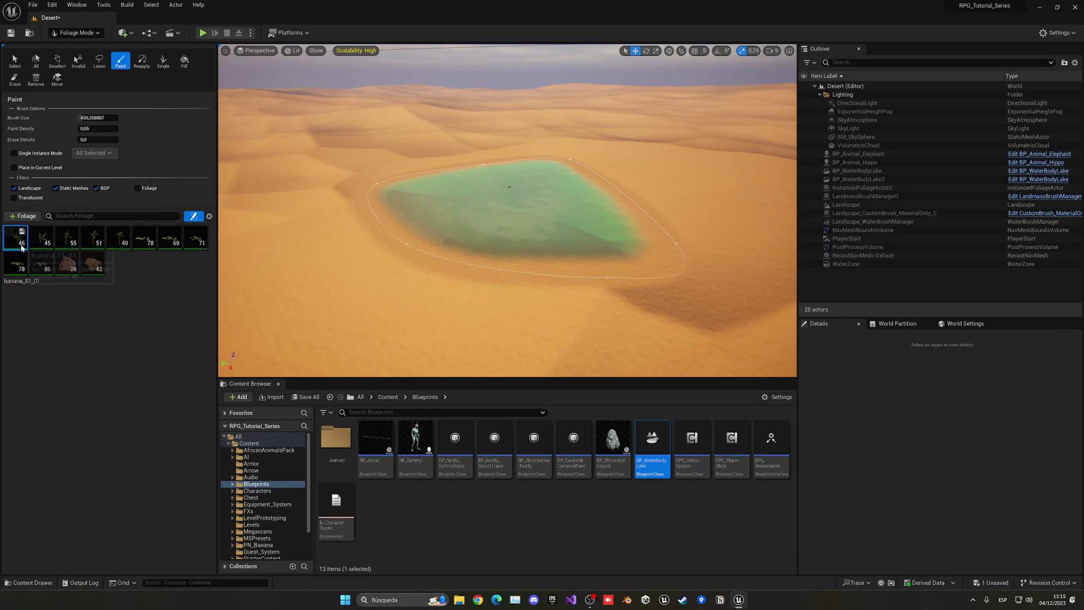
{"action": "left_click", "coordinate": [114, 244], "text": "shift"}
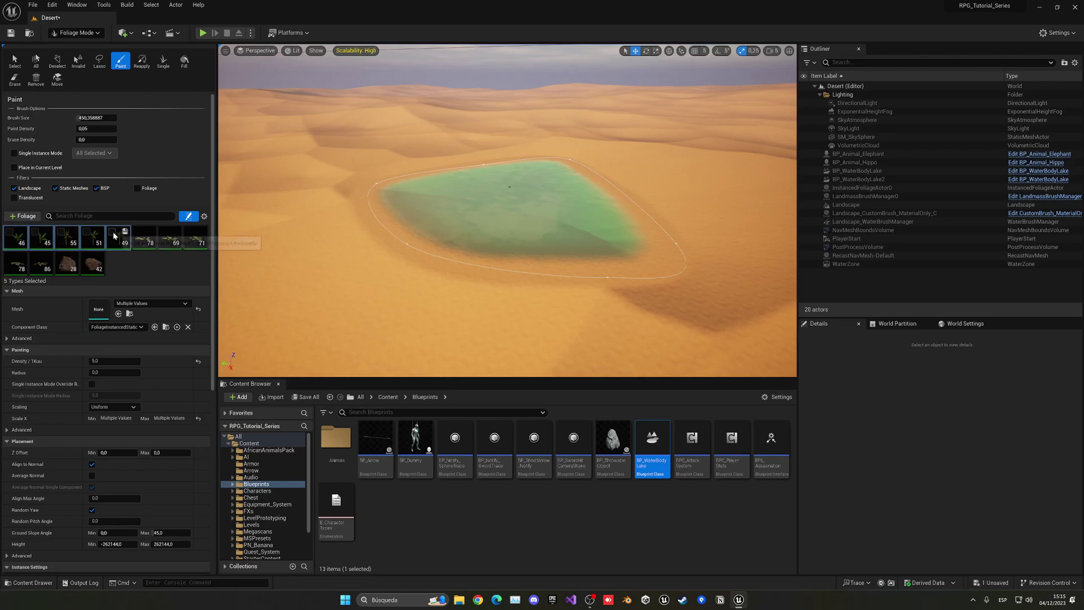
{"action": "right_click_drag", "start_coordinate": [416, 270], "coordinate": [419, 339]}
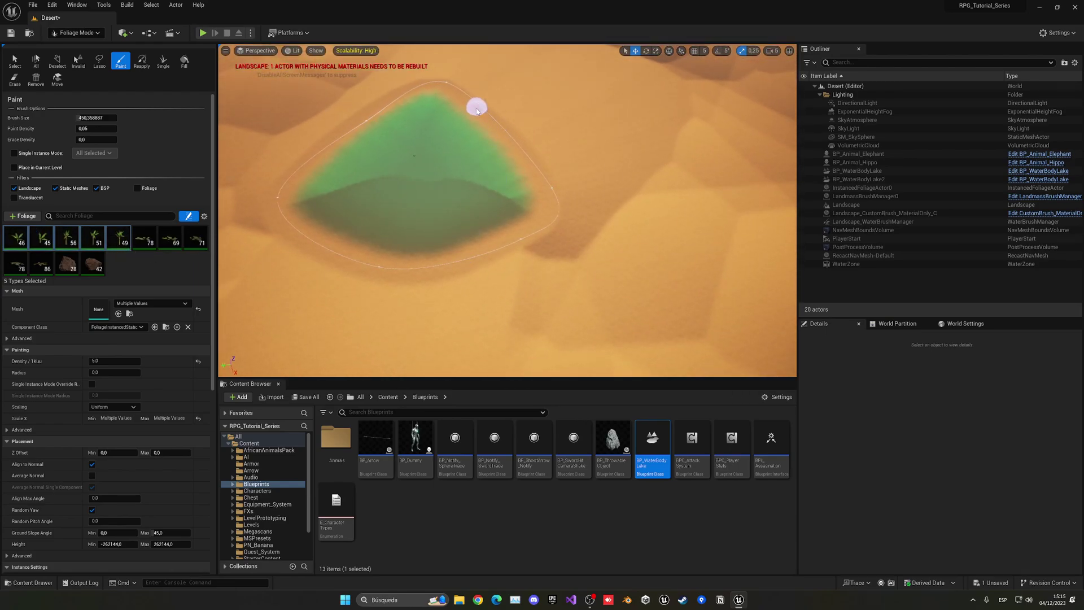
{"action": "left_click_drag", "start_coordinate": [536, 231], "coordinate": [280, 205]}
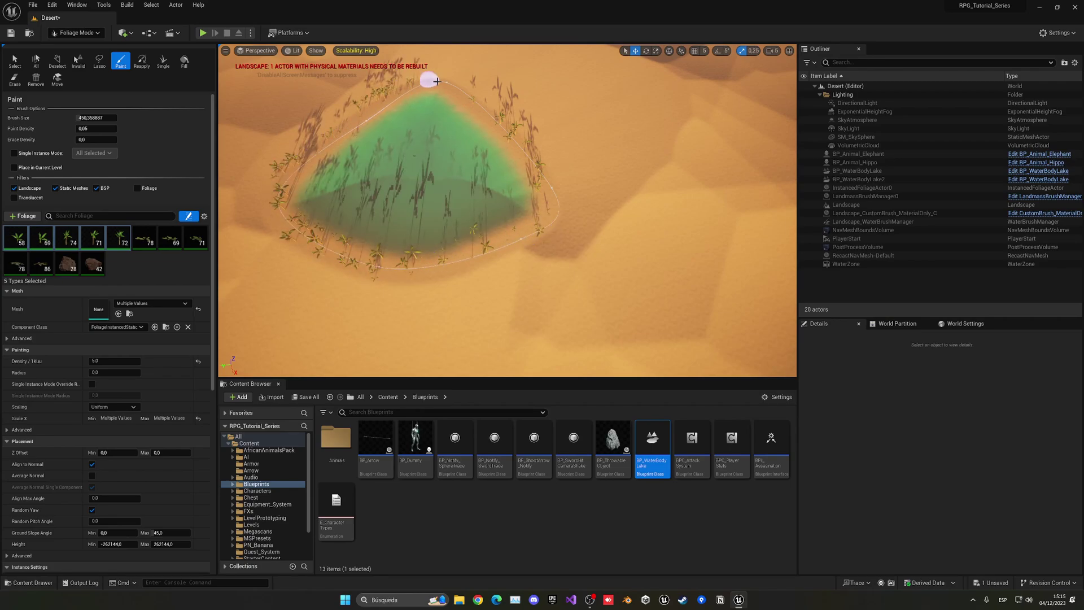
{"action": "right_click_drag", "start_coordinate": [466, 100], "coordinate": [555, 111]}
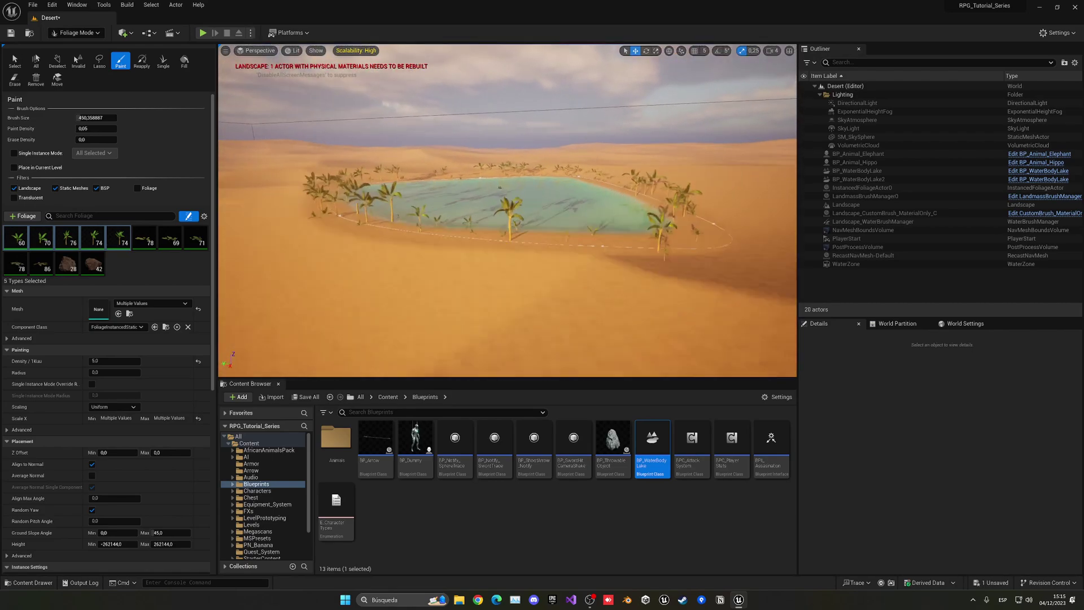
{"action": "right_click_drag", "start_coordinate": [508, 212], "coordinate": [152, 266]}
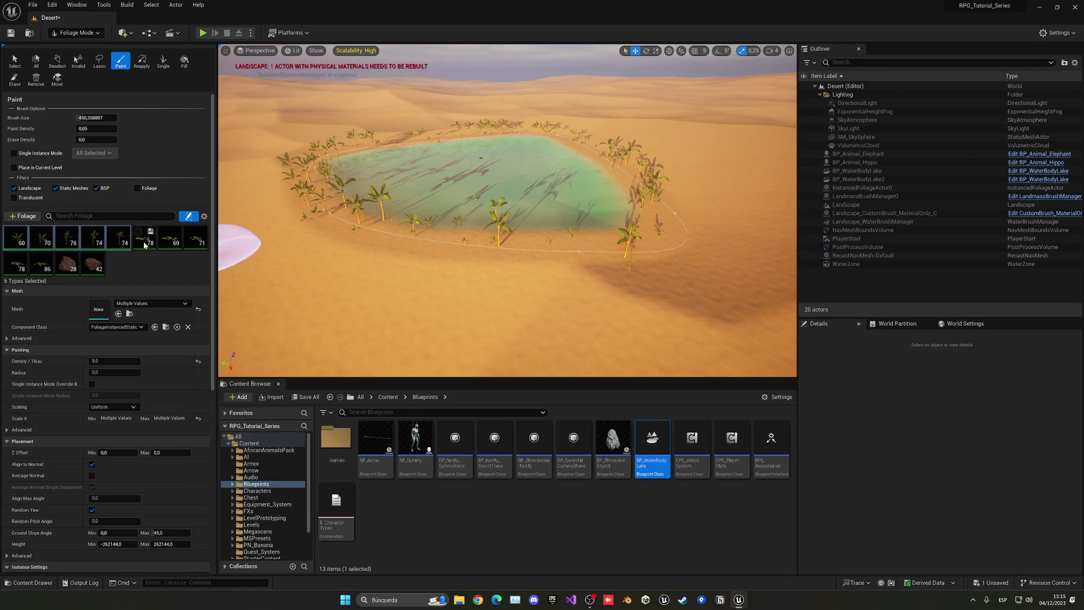
- Paint the leafy ground plant types along the lake edge, Shift-erasing excess plants
{"action": "left_click", "coordinate": [145, 238]}
{"action": "left_click", "coordinate": [43, 265], "text": "shift"}
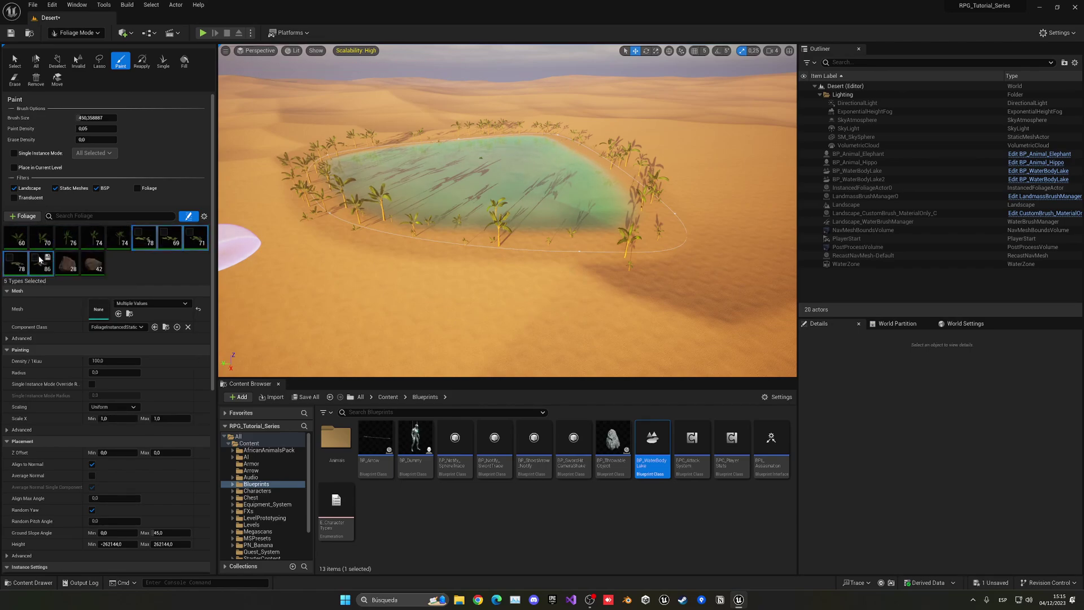
{"action": "right_click_drag", "start_coordinate": [456, 254], "coordinate": [457, 273]}
{"action": "left_click_drag", "start_coordinate": [433, 271], "coordinate": [339, 161]}
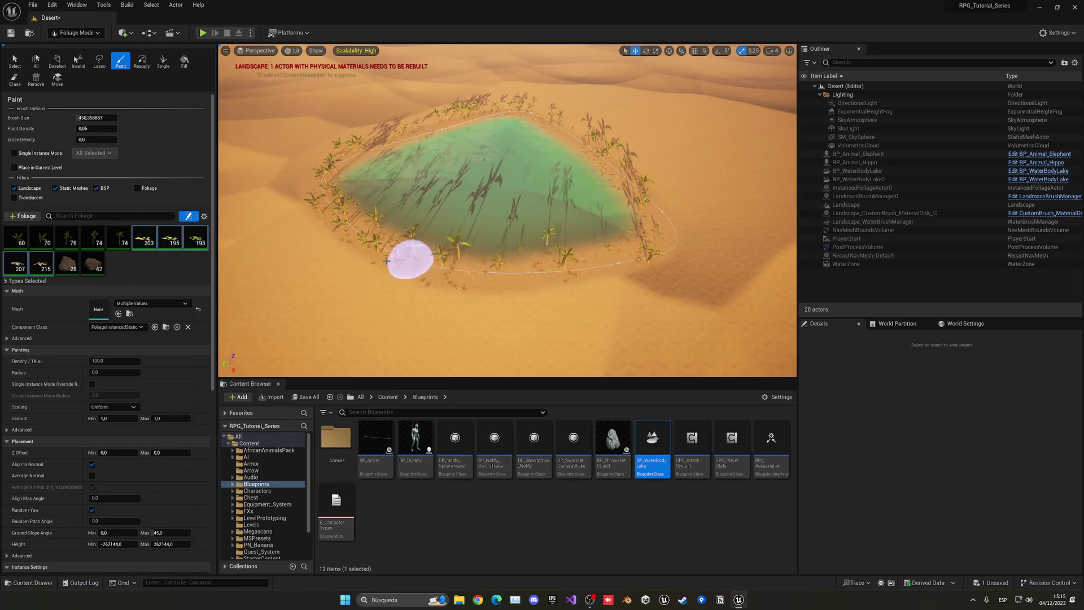
{"action": "key", "text": "shift"}
{"action": "left_click_drag", "start_coordinate": [375, 242], "coordinate": [354, 211], "text": "shift"}
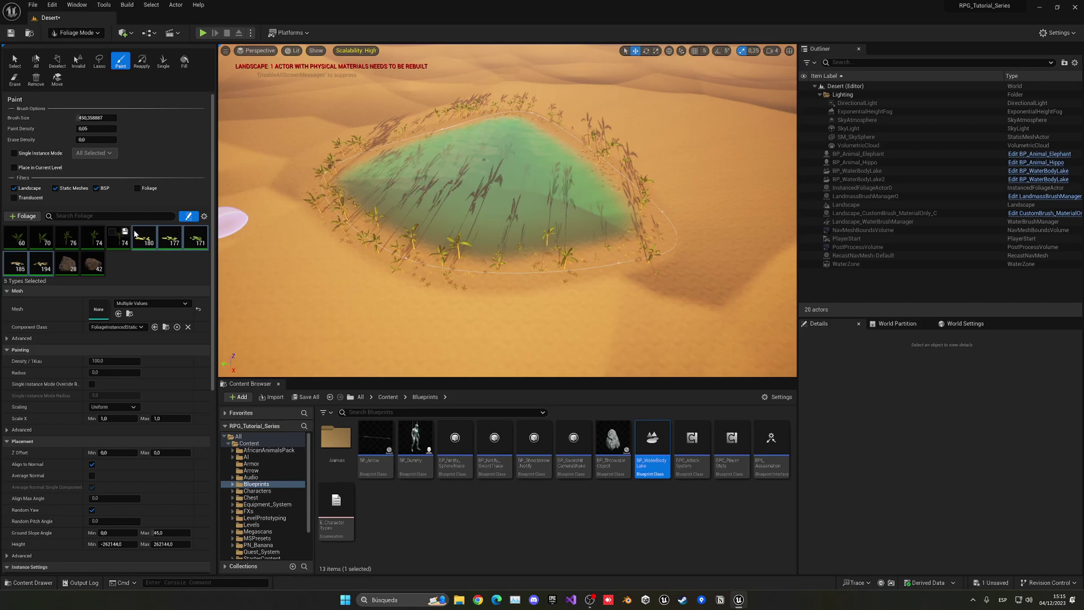
- Paint the two rock types on the far and lower-left rims, then return to Selection Mode
{"action": "left_click", "coordinate": [68, 265]}
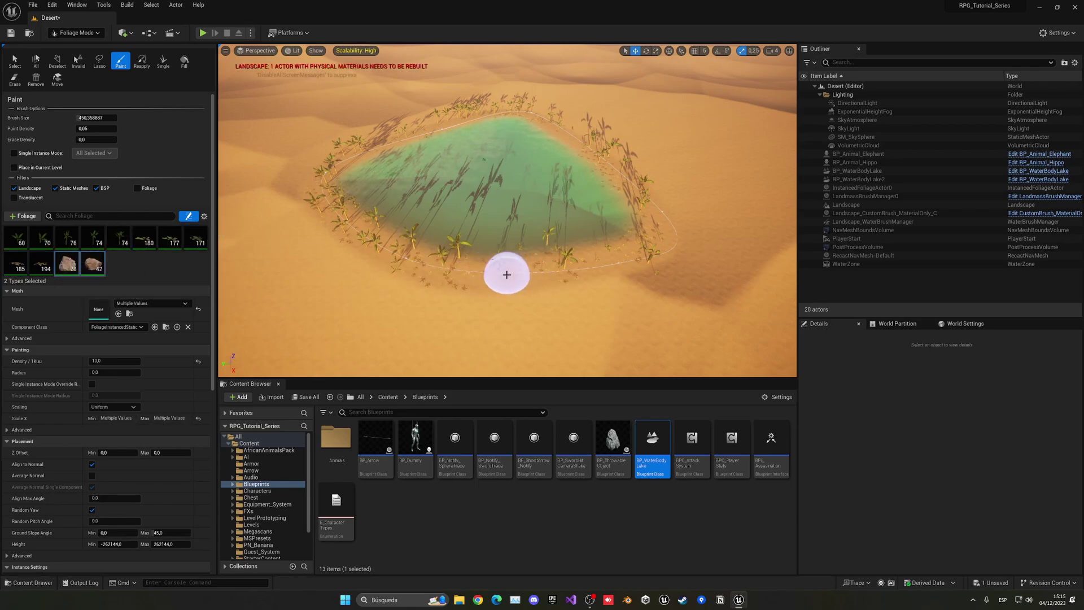
{"action": "left_click_drag", "start_coordinate": [595, 268], "coordinate": [653, 230]}
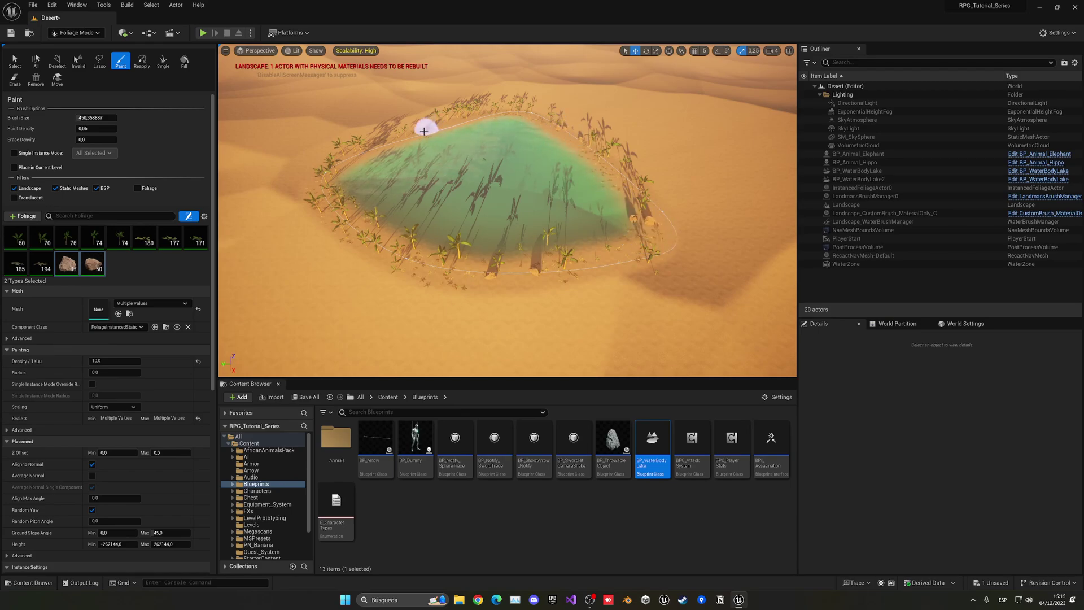
{"action": "left_click_drag", "start_coordinate": [338, 218], "coordinate": [413, 260]}
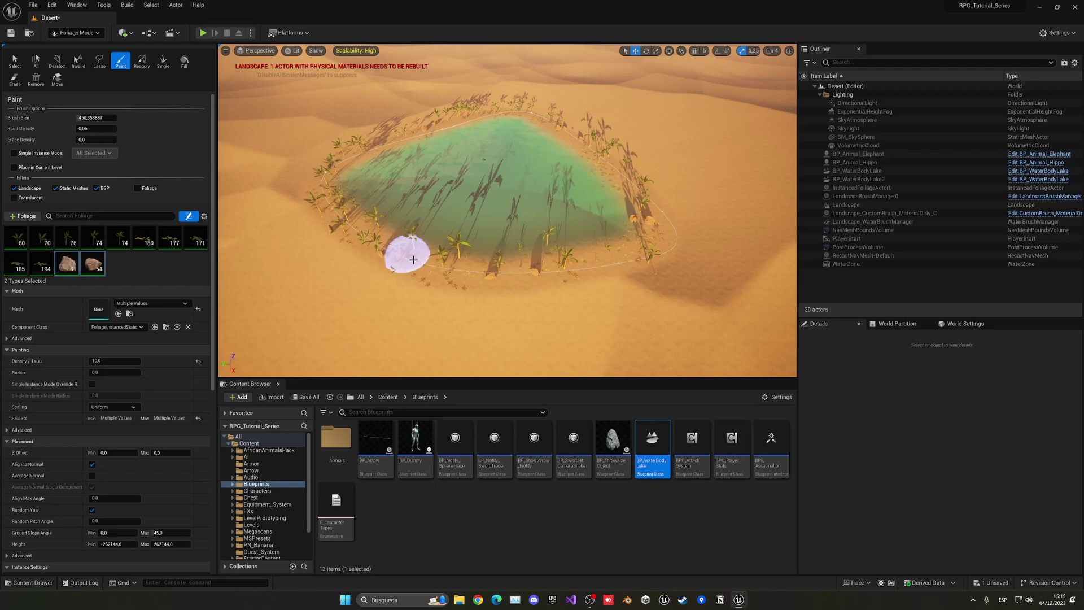
{"action": "right_click_drag", "start_coordinate": [434, 268], "coordinate": [406, 315]}
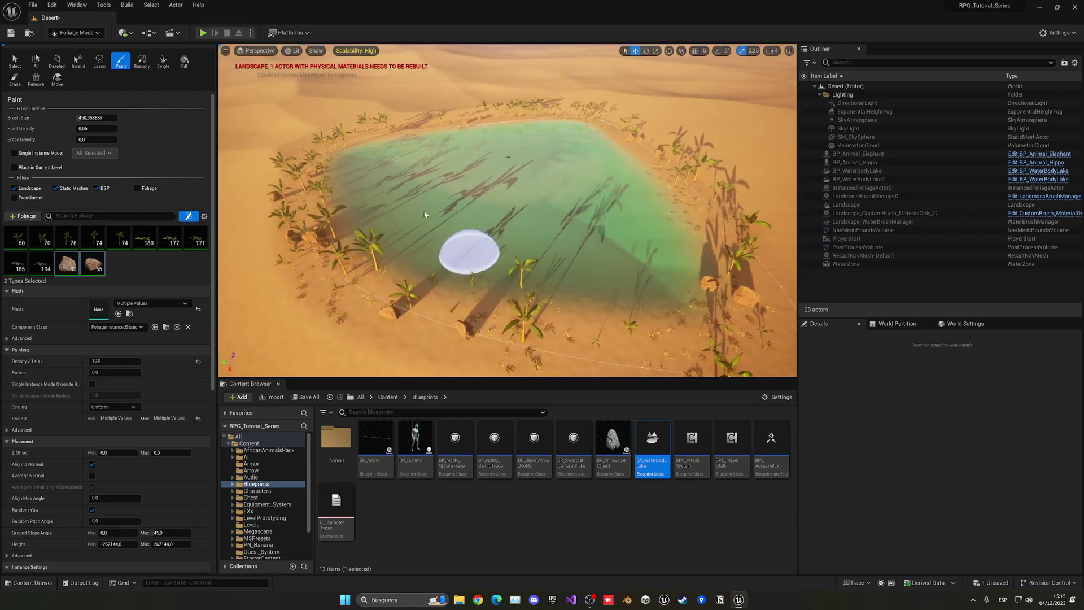
{"action": "left_click", "coordinate": [88, 34]}
{"action": "key", "text": "ctrl+s"}
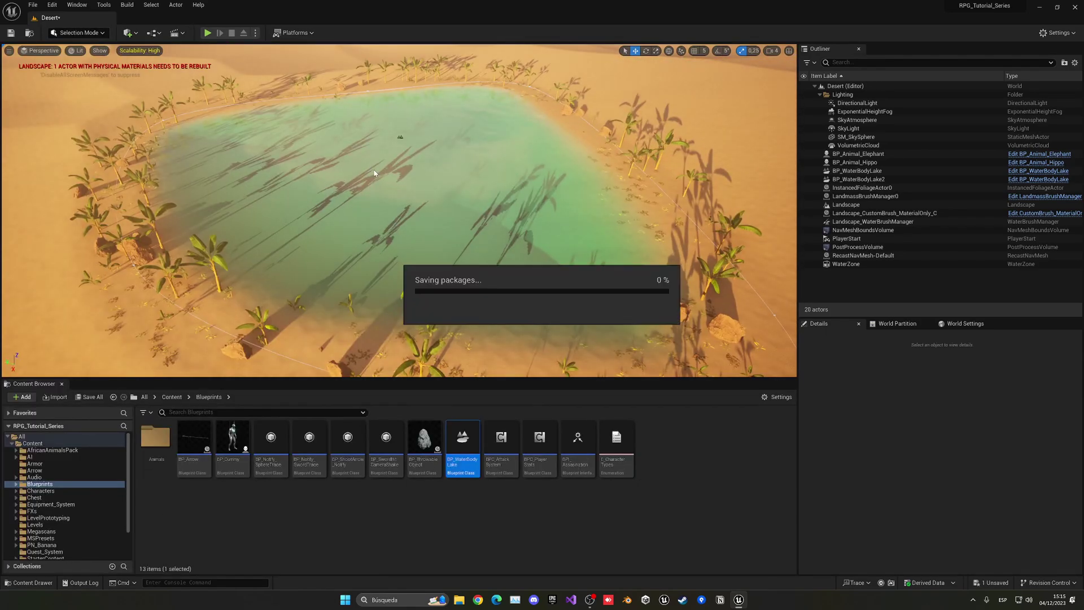
{"action": "scroll", "coordinate": [373, 169], "scroll_direction": "up", "scroll_amount": 3}
{"action": "right_click_drag", "start_coordinate": [372, 170], "coordinate": [372, 170]}
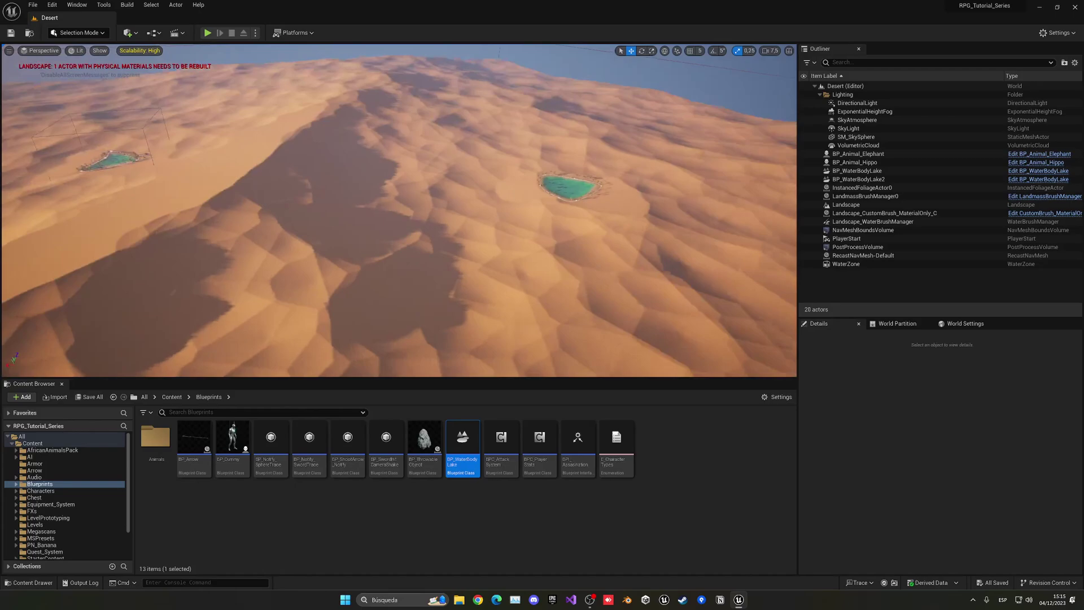
{"action": "right_click_drag", "start_coordinate": [398, 212], "coordinate": [398, 212]}
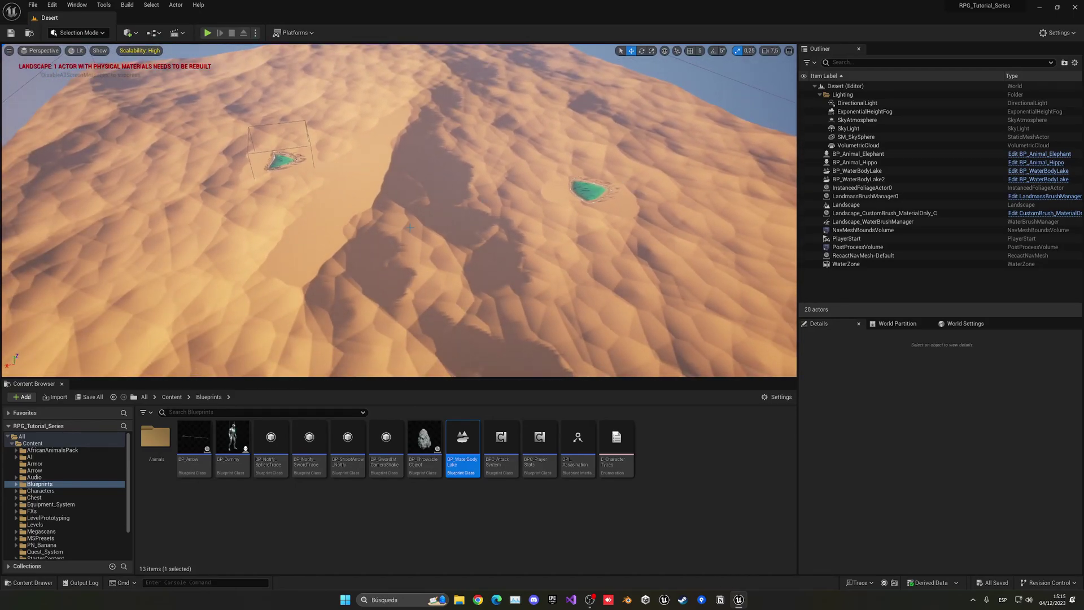
{"action": "right_click_drag", "start_coordinate": [399, 212], "coordinate": [399, 211]}
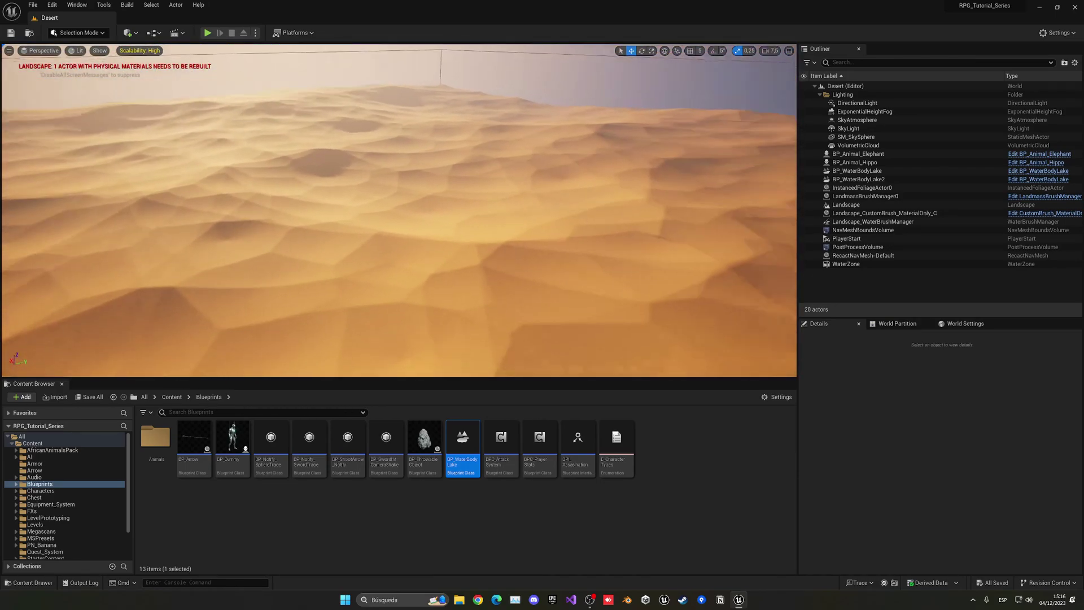
{"action": "right_click_drag", "start_coordinate": [403, 249], "coordinate": [404, 250]}
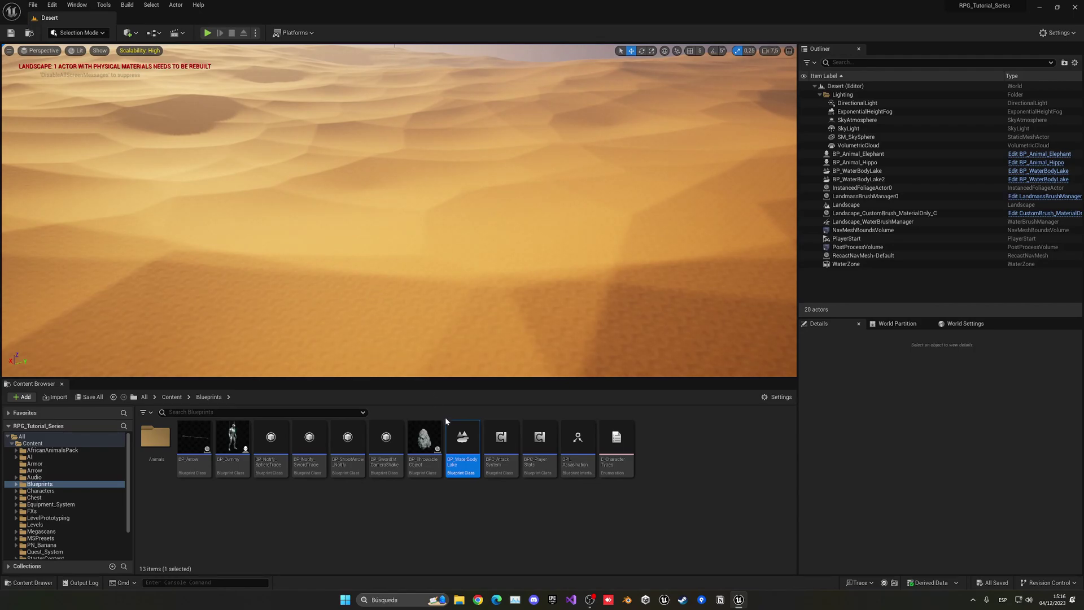
- Place BP_WaterBodyLake3 on the dunes and pull two shoreline points to reshape it
{"action": "left_click_drag", "start_coordinate": [462, 440], "coordinate": [479, 244]}
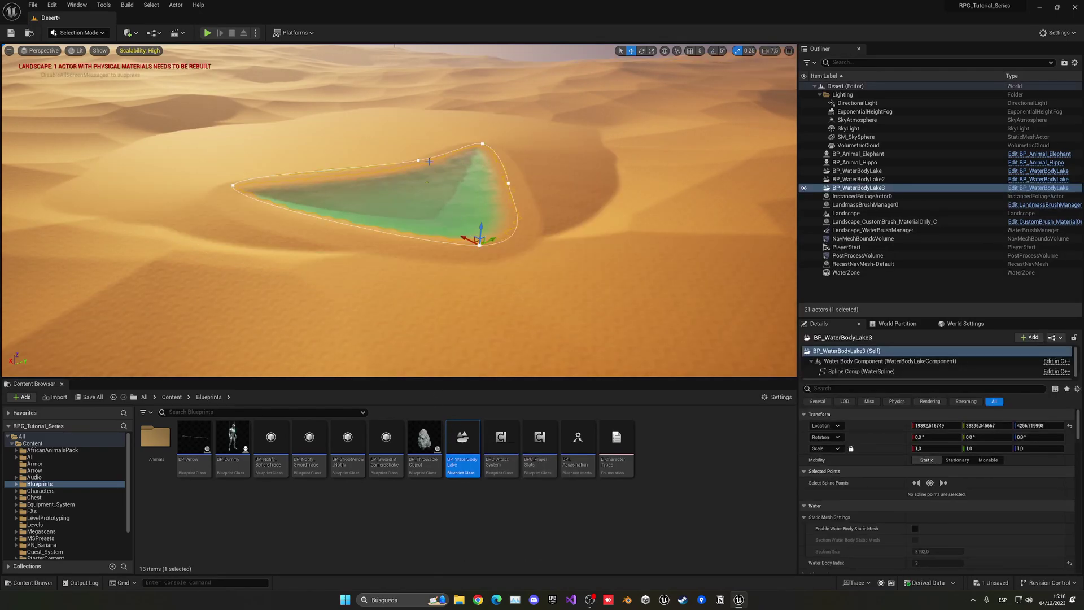
{"action": "left_click", "coordinate": [417, 159]}
{"action": "right_click_drag", "start_coordinate": [418, 160], "coordinate": [449, 151]}
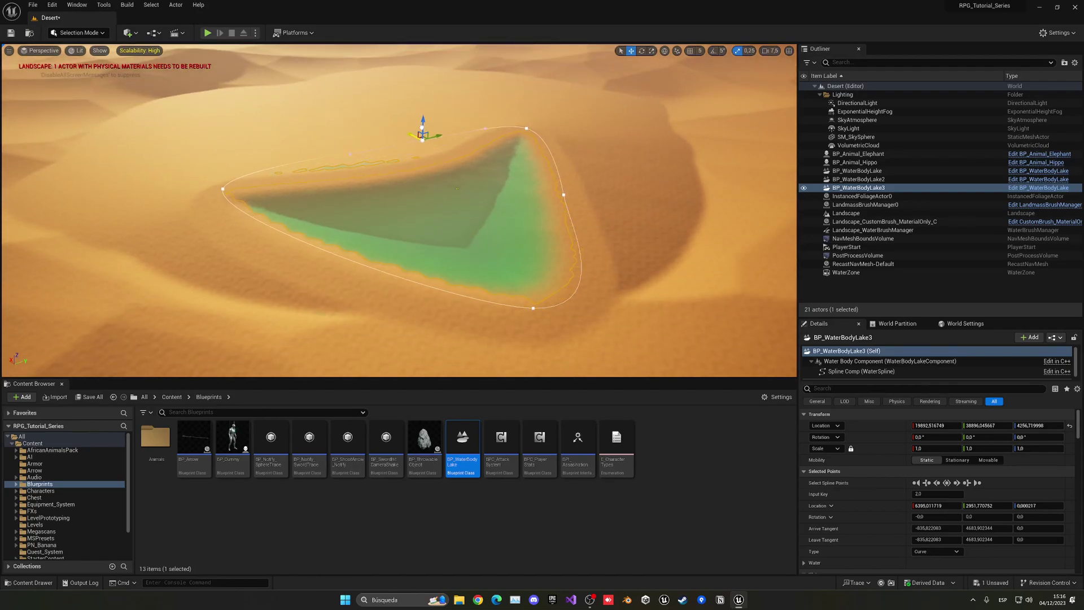
{"action": "left_click_drag", "start_coordinate": [423, 133], "coordinate": [395, 120]}
{"action": "left_click", "coordinate": [528, 129]}
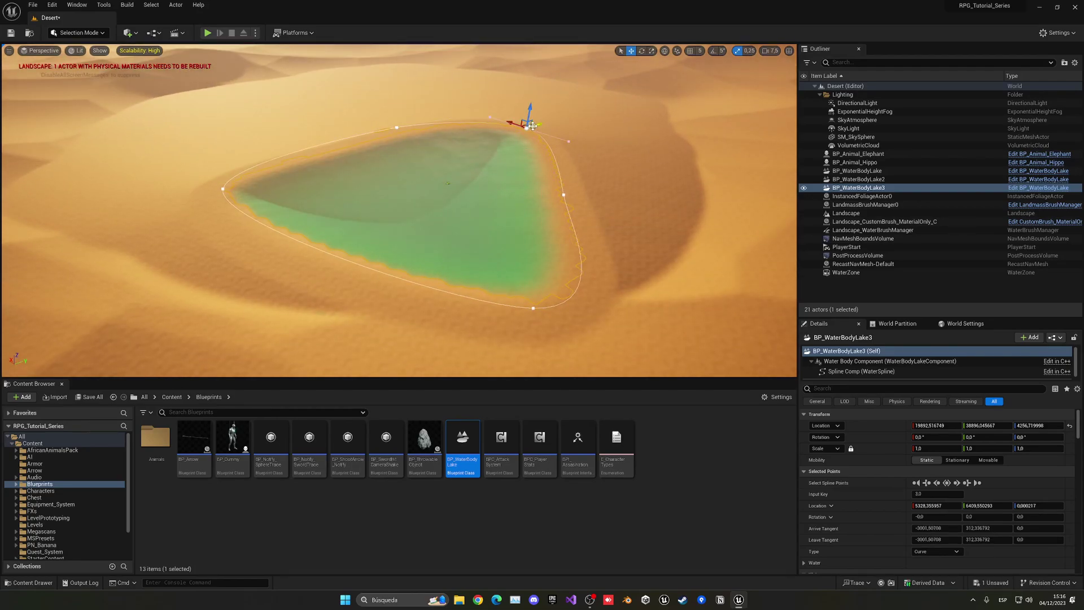
{"action": "left_click_drag", "start_coordinate": [526, 129], "coordinate": [491, 136]}
- Stretch the bottom corner down-right and Alt-drag an extra point to round the lake
{"action": "left_click", "coordinate": [534, 310]}
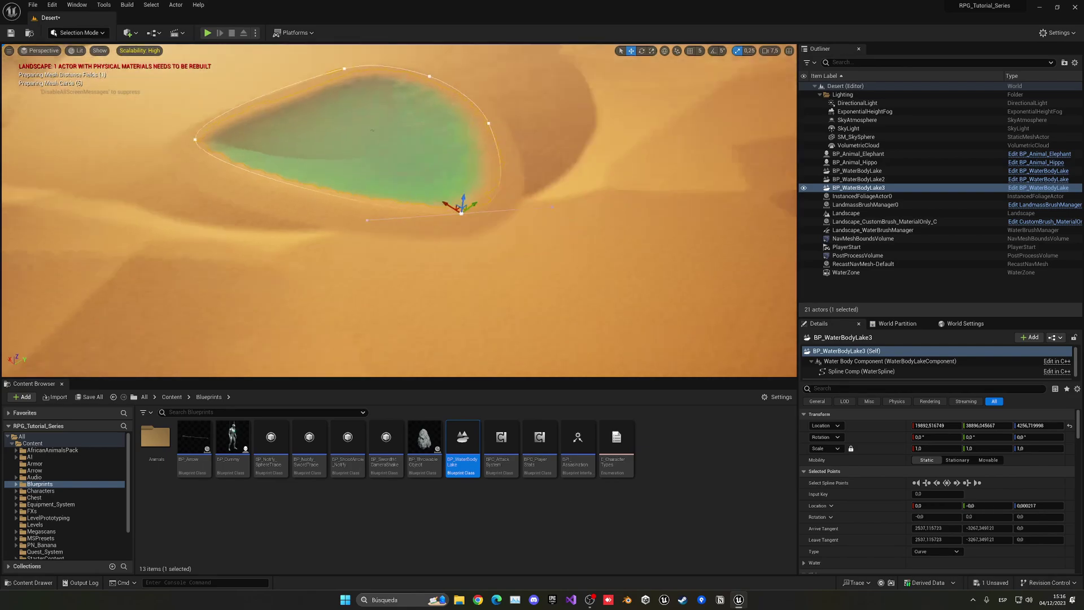
{"action": "right_click_drag", "start_coordinate": [533, 311], "coordinate": [421, 222]}
{"action": "left_click_drag", "start_coordinate": [403, 189], "coordinate": [438, 211]}
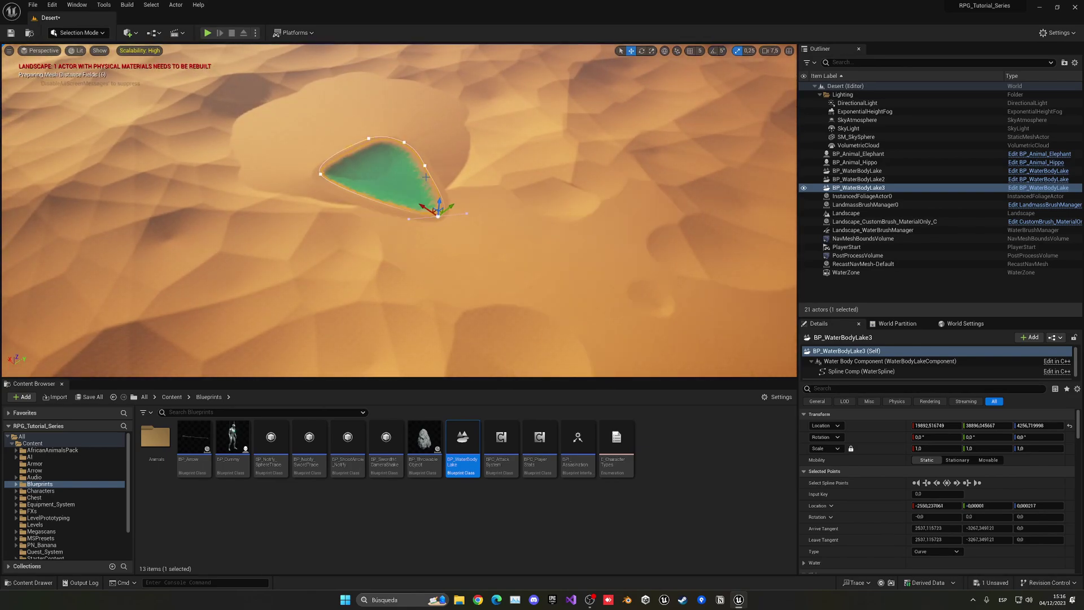
{"action": "left_click", "coordinate": [421, 163]}
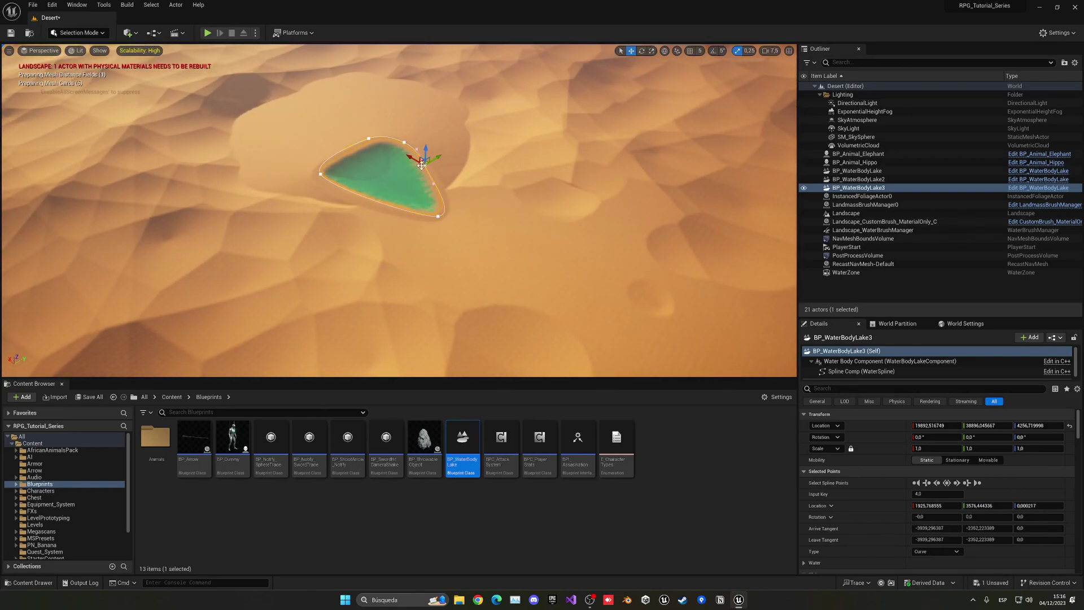
{"action": "left_click", "coordinate": [319, 174]}
{"action": "left_click_drag", "start_coordinate": [318, 168], "coordinate": [385, 214], "text": "alt"}
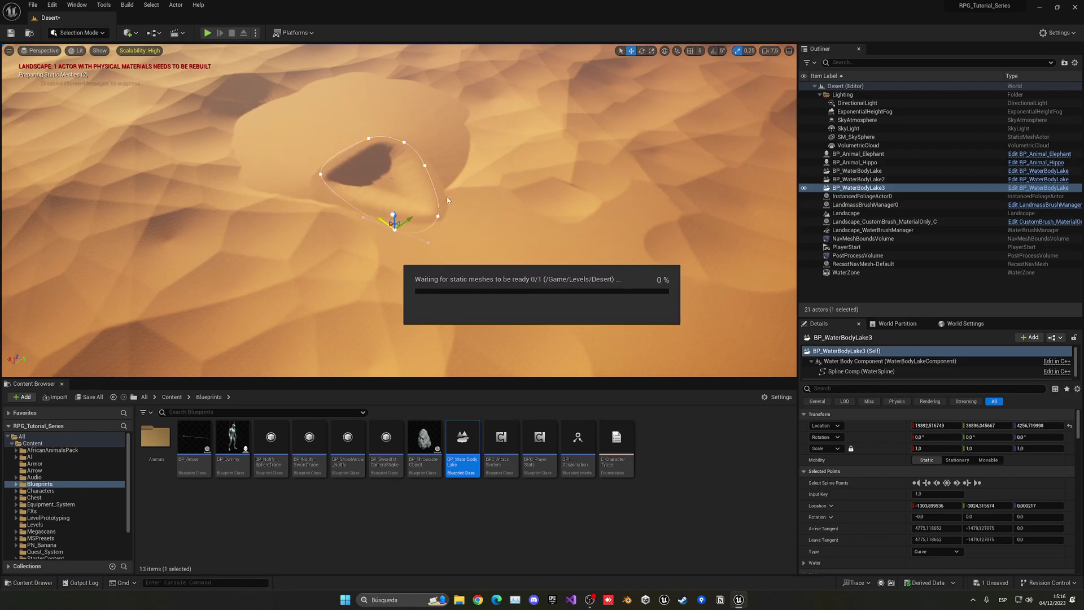
- Lower the whole lake slightly into the dune hollow
{"action": "mouse_move", "coordinate": [447, 201]}
{"action": "right_mouse_down"}
{"action": "mouse_move", "coordinate": [474, 186]}
{"action": "mouse_move", "coordinate": [508, 195]}
{"action": "right_mouse_up"}
{"action": "left_click", "coordinate": [857, 187]}
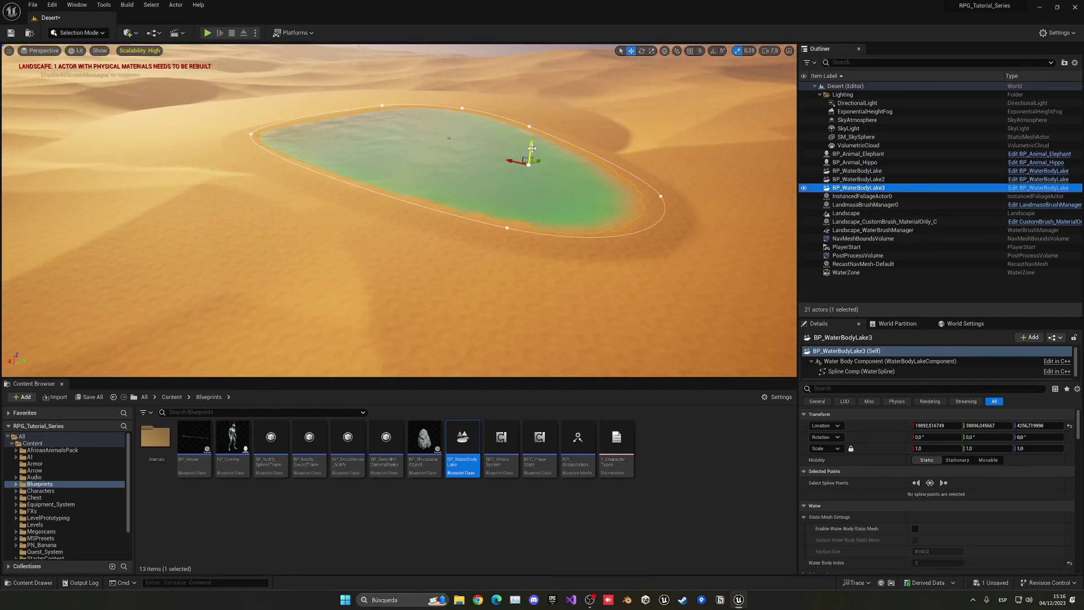
{"action": "mouse_move", "coordinate": [531, 148]}
{"action": "left_mouse_down"}
{"action": "mouse_move", "coordinate": [380, 129]}
{"action": "mouse_move", "coordinate": [450, 110]}
{"action": "left_mouse_up"}
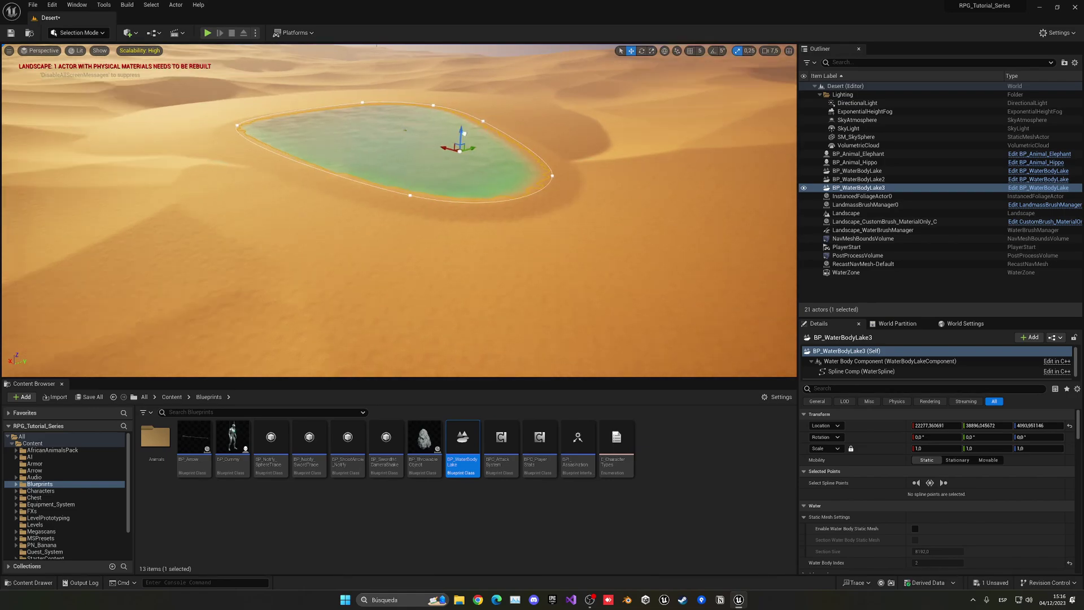
{"action": "right_click_drag", "start_coordinate": [388, 129], "coordinate": [398, 212]}
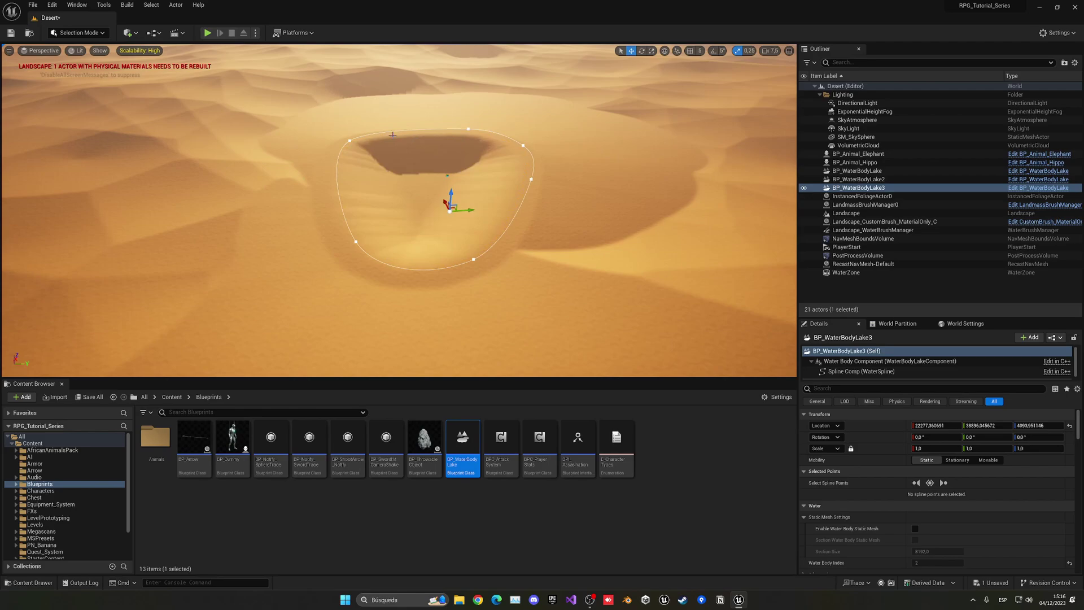
{"action": "left_click", "coordinate": [79, 33]}
- Paint the palm foliage types down the third lake's left, top-left and right edges
{"action": "key", "text": "Escape"}
{"action": "left_click", "coordinate": [86, 66]}
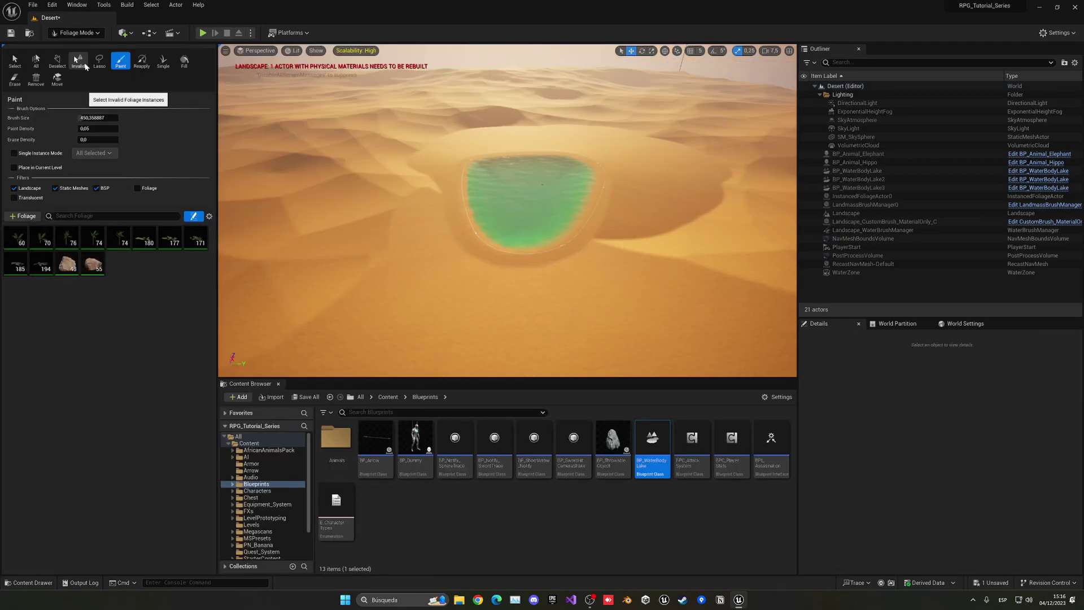
{"action": "left_click", "coordinate": [116, 237], "text": "shift"}
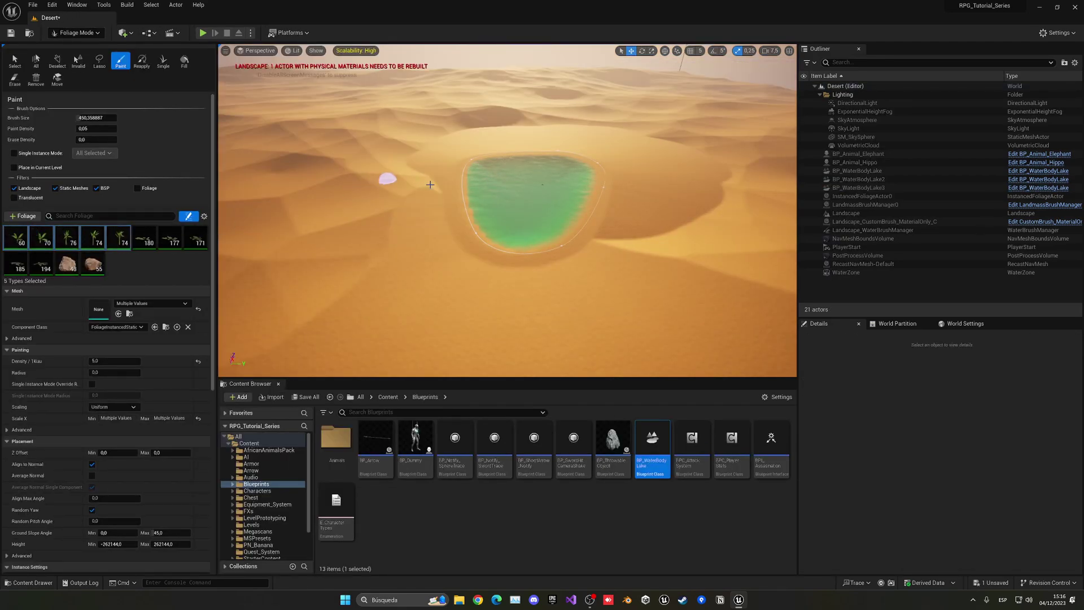
{"action": "right_click_drag", "start_coordinate": [429, 184], "coordinate": [422, 174]}
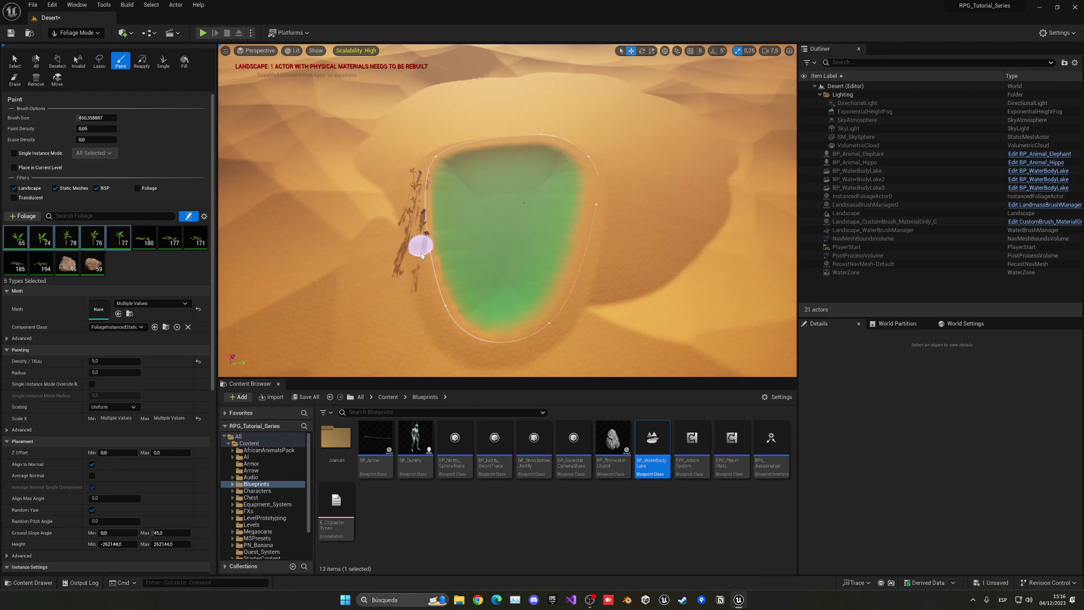
{"action": "left_click_drag", "start_coordinate": [419, 194], "coordinate": [433, 359]}
{"action": "left_click_drag", "start_coordinate": [432, 158], "coordinate": [476, 143]}
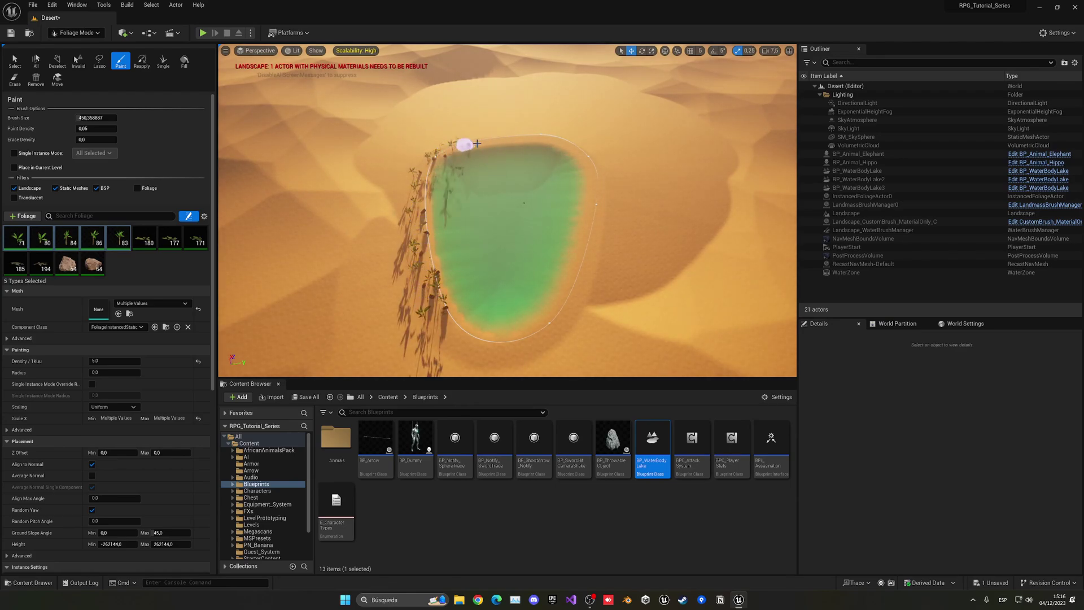
{"action": "left_click_drag", "start_coordinate": [578, 145], "coordinate": [513, 345]}
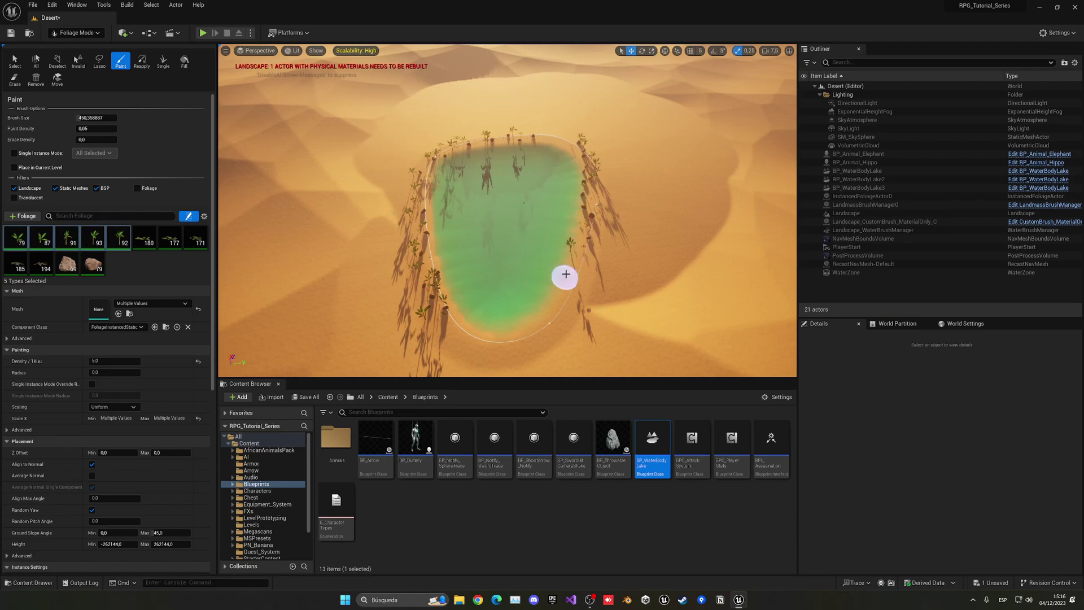
- Paint the other palm types along the lake's west, north and east shores
{"action": "left_click", "coordinate": [109, 235]}
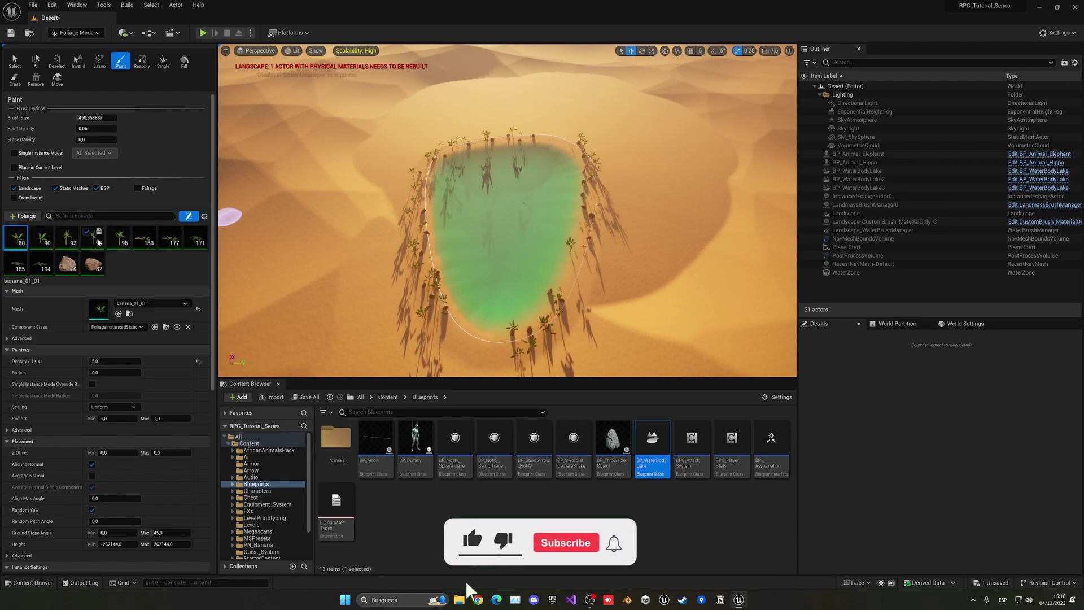
{"action": "left_click", "coordinate": [145, 238]}
{"action": "left_click", "coordinate": [189, 242], "text": "shift"}
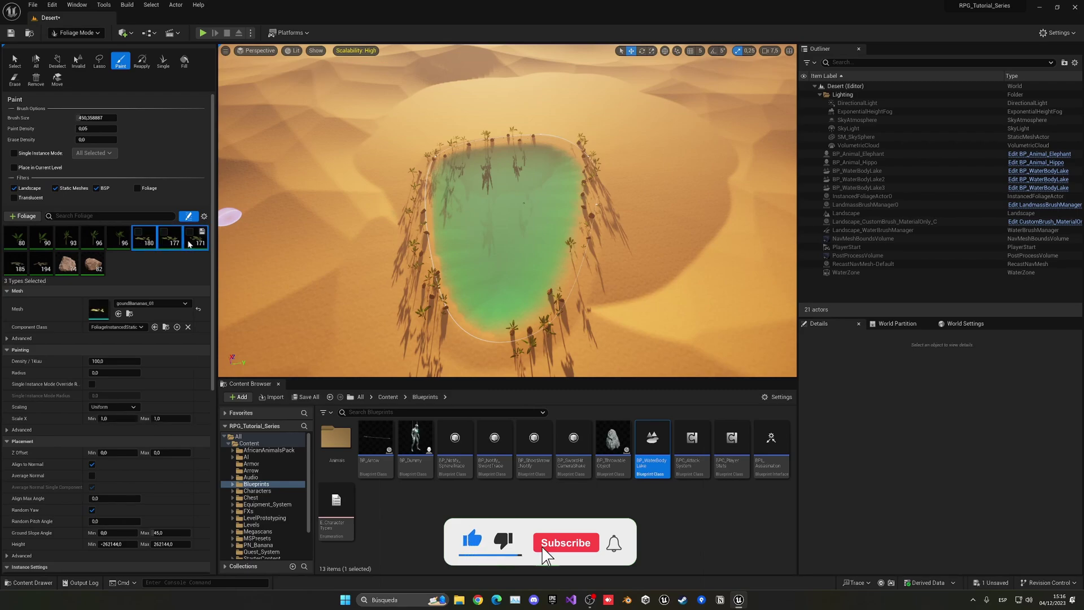
{"action": "left_click", "coordinate": [40, 263], "text": "shift"}
{"action": "left_click_drag", "start_coordinate": [414, 213], "coordinate": [417, 254]}
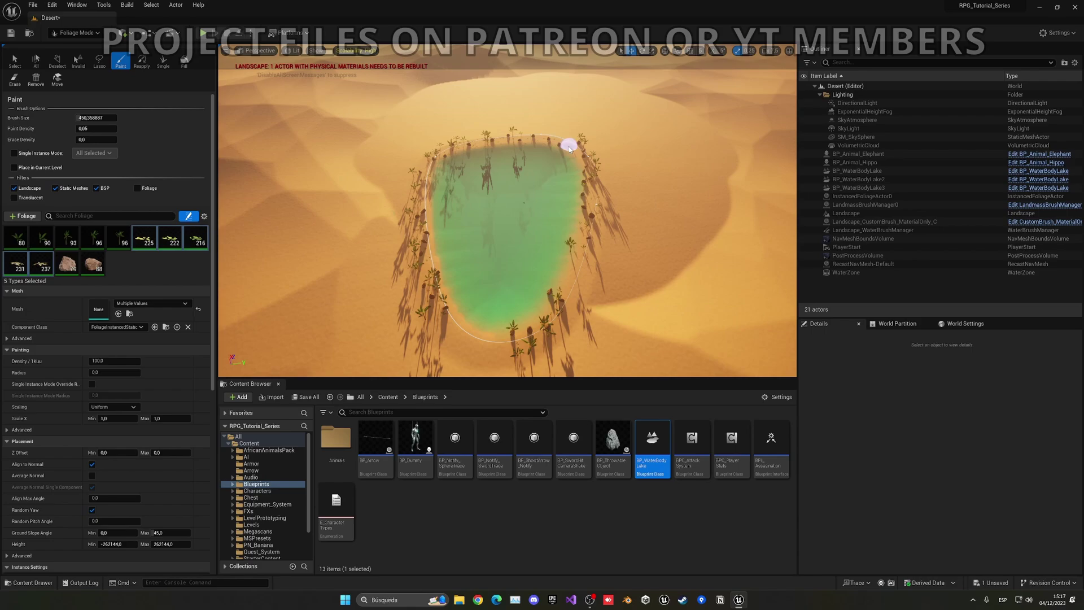
{"action": "mouse_move", "coordinate": [449, 155]}
{"action": "left_mouse_down"}
{"action": "mouse_move", "coordinate": [588, 201]}
{"action": "mouse_move", "coordinate": [331, 231]}
{"action": "left_mouse_up"}
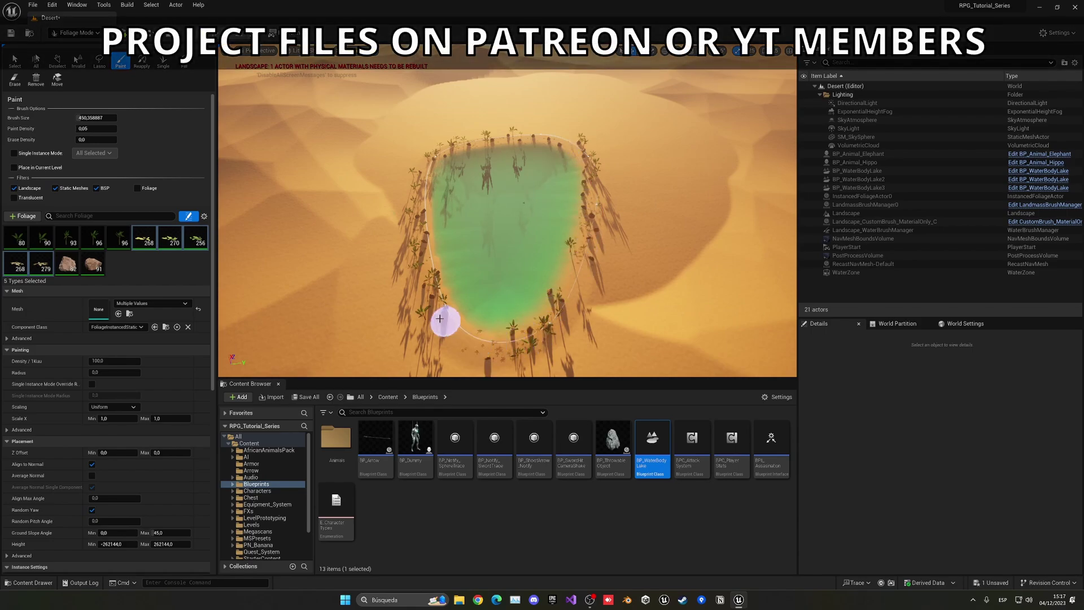
- Paint the two rock types onto the west and east shores
{"action": "left_click", "coordinate": [67, 263]}
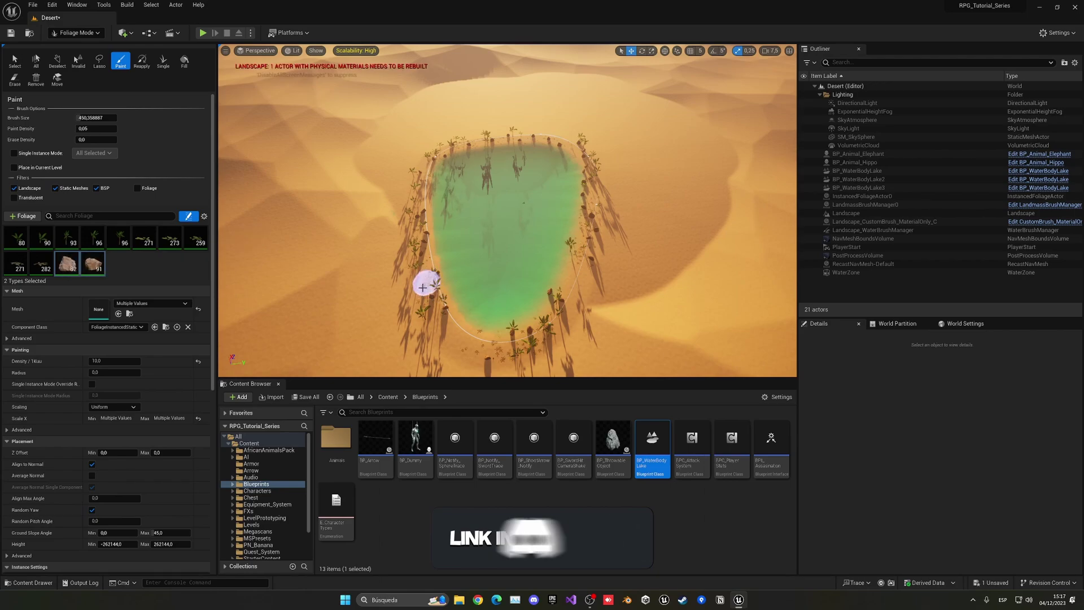
{"action": "mouse_move", "coordinate": [424, 282]}
{"action": "left_mouse_down"}
{"action": "mouse_move", "coordinate": [420, 272]}
{"action": "mouse_move", "coordinate": [522, 140]}
{"action": "mouse_move", "coordinate": [548, 137]}
{"action": "left_mouse_up"}
{"action": "left_click_drag", "start_coordinate": [580, 236], "coordinate": [580, 285]}
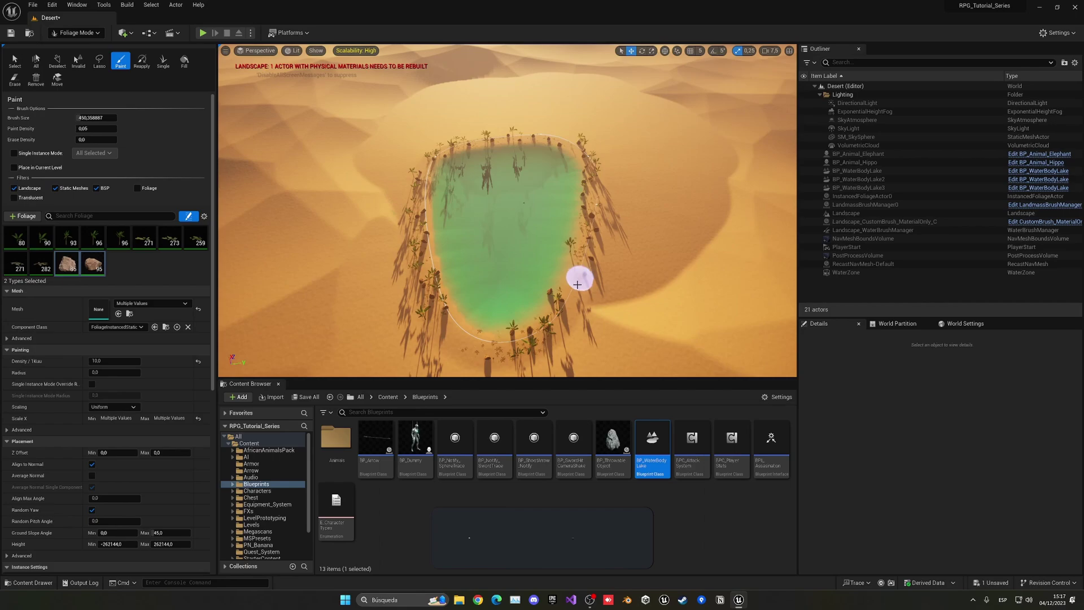
{"action": "mouse_move", "coordinate": [581, 285]}
{"action": "right_mouse_down"}
{"action": "mouse_move", "coordinate": [581, 212]}
{"action": "mouse_move", "coordinate": [581, 254]}
{"action": "right_mouse_up"}
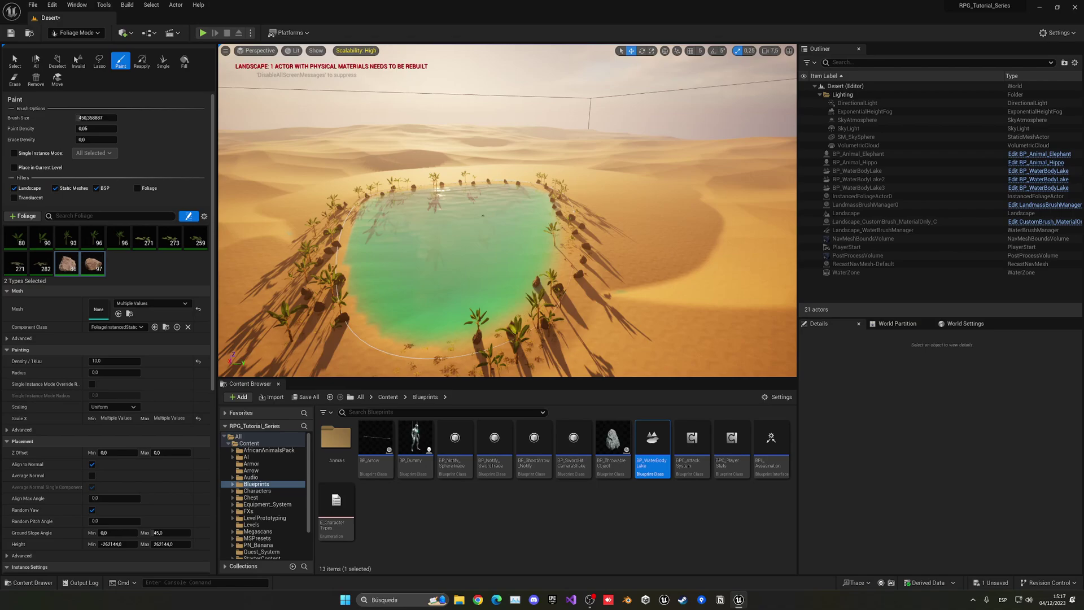
- Erase excess rocks on the west, east and north-east shores, then deselect all foliage types
{"action": "left_click_drag", "start_coordinate": [302, 285], "coordinate": [334, 289], "text": "shift"}
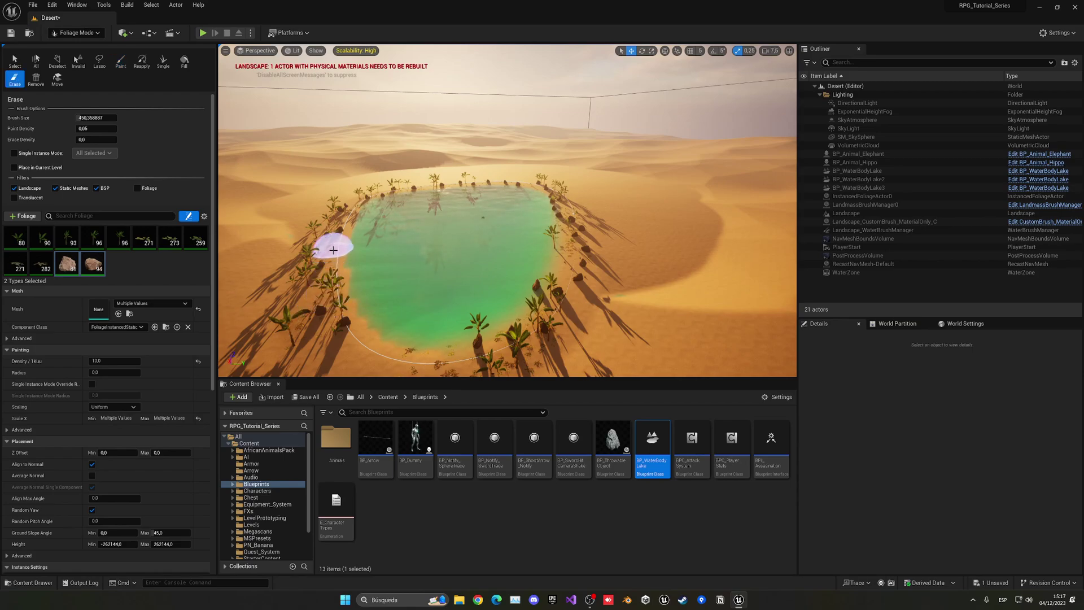
{"action": "left_click_drag", "start_coordinate": [601, 285], "coordinate": [581, 250]}
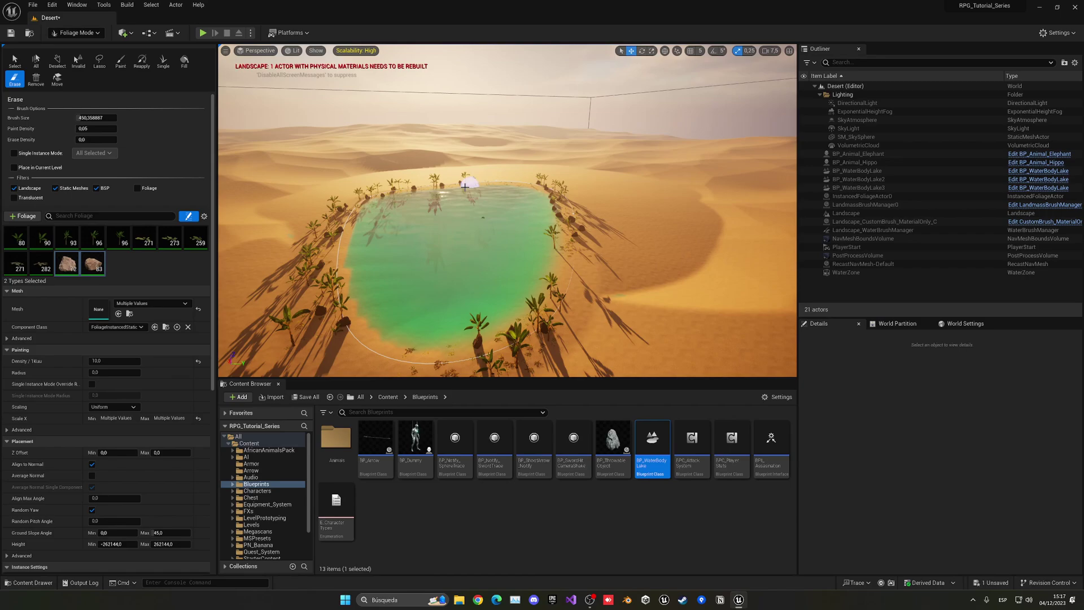
{"action": "left_click_drag", "start_coordinate": [458, 183], "coordinate": [556, 210]}
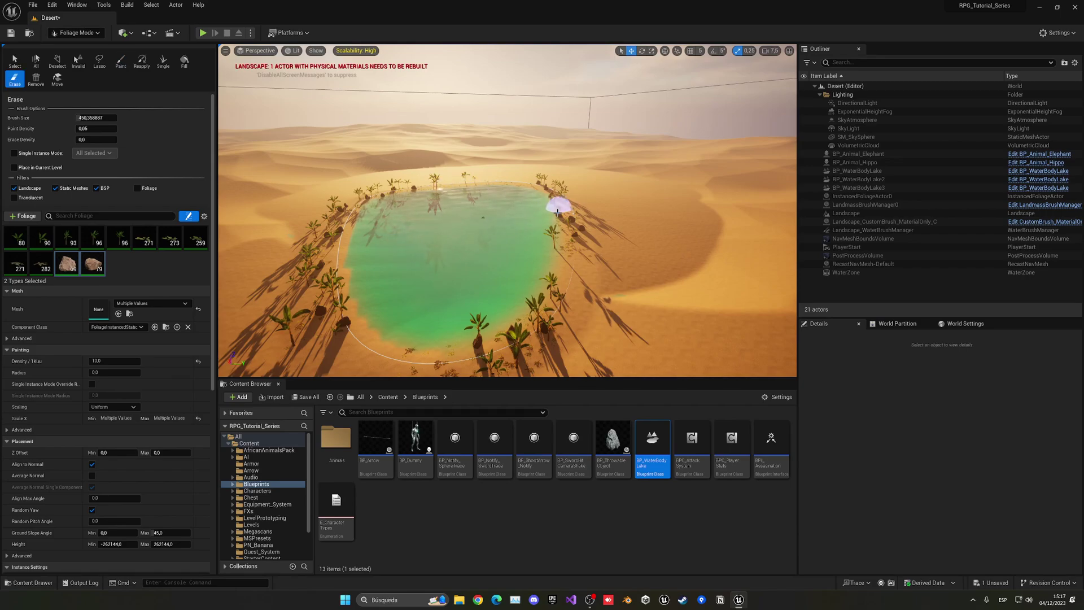
{"action": "right_click_drag", "start_coordinate": [551, 200], "coordinate": [564, 278]}
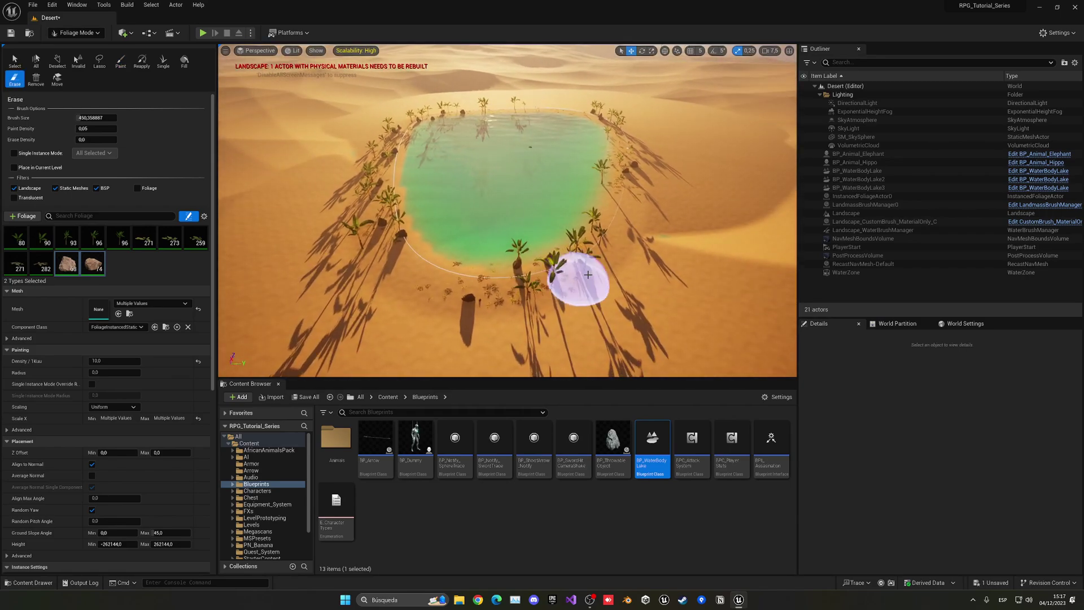
{"action": "left_click", "coordinate": [144, 264]}
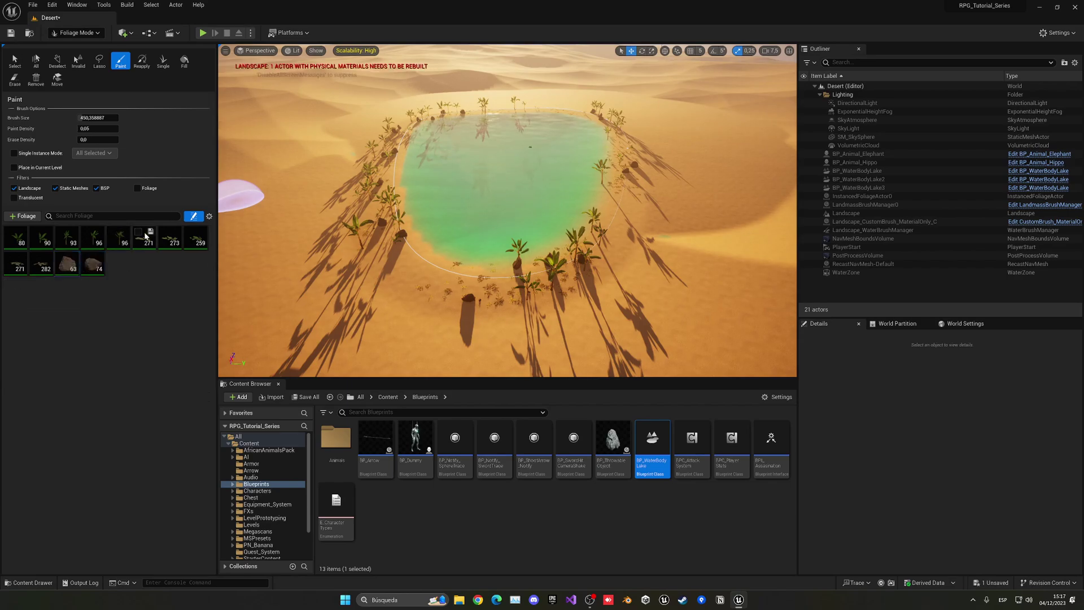
{"action": "scroll", "coordinate": [471, 209], "scroll_direction": "up", "scroll_amount": 2}
{"action": "scroll", "coordinate": [471, 209], "scroll_direction": "down", "scroll_amount": 3}
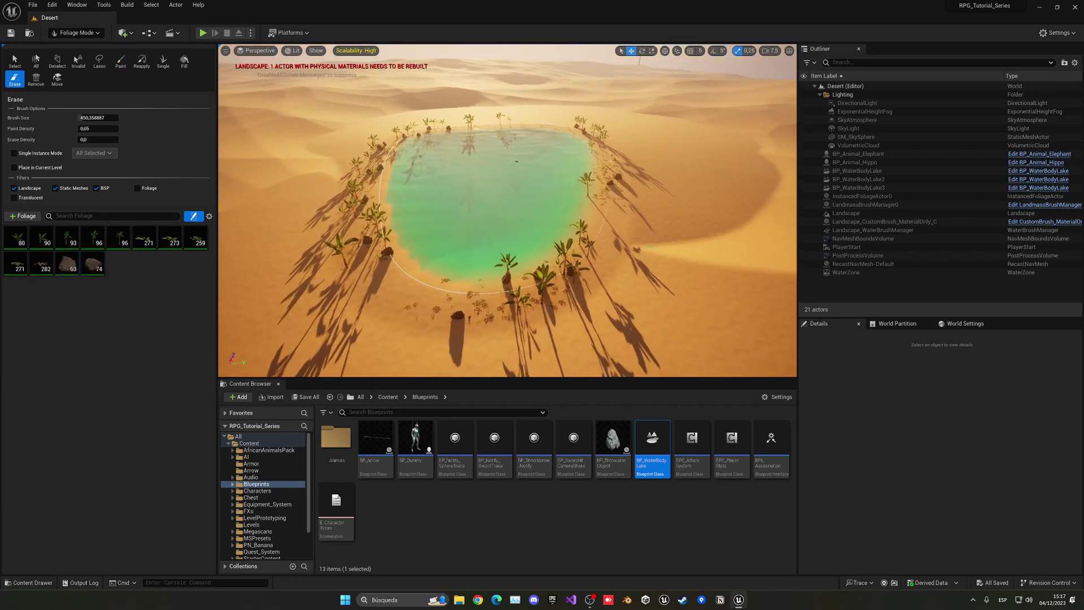
{"action": "scroll", "coordinate": [471, 209], "scroll_direction": "down", "scroll_amount": 3}
- Fly the view away from the oasis to empty dunes
{"action": "mouse_move", "coordinate": [471, 209]}
{"action": "right_mouse_down"}
{"action": "mouse_move", "coordinate": [423, 210]}
{"action": "mouse_move", "coordinate": [470, 271]}
{"action": "right_mouse_up"}
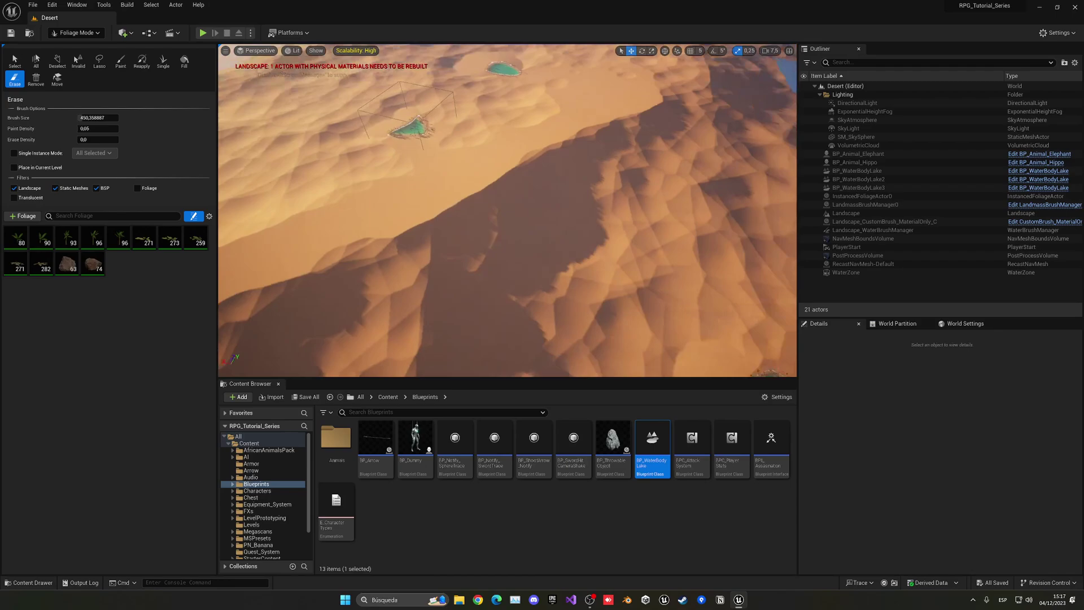
{"action": "mouse_move", "coordinate": [471, 209]}
{"action": "right_mouse_down"}
{"action": "mouse_move", "coordinate": [508, 187]}
{"action": "mouse_move", "coordinate": [471, 170]}
{"action": "right_mouse_up"}
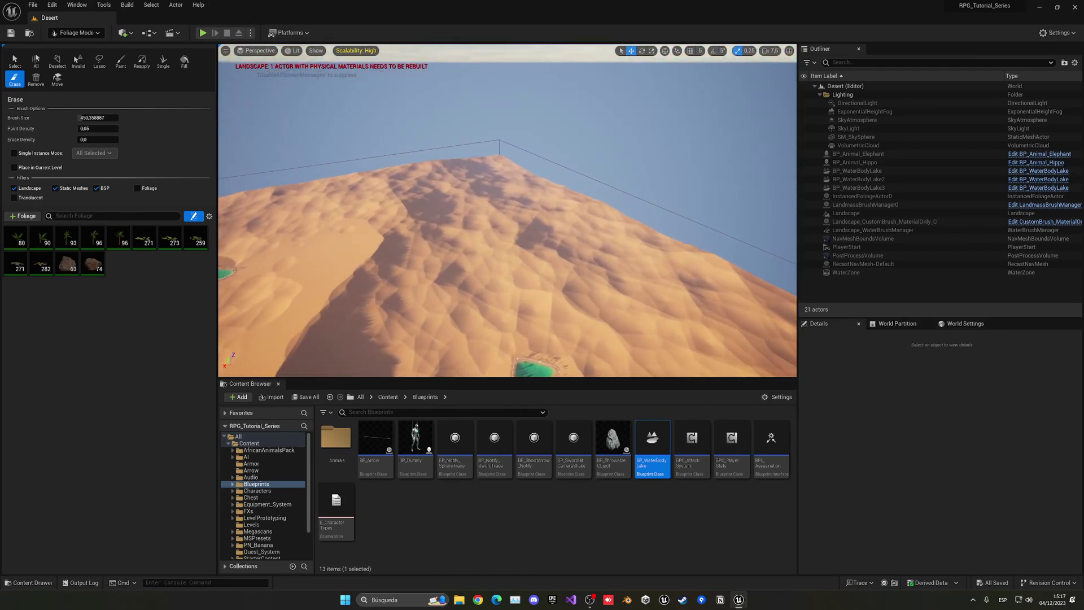
{"action": "right_click_drag", "start_coordinate": [471, 209], "coordinate": [471, 195]}
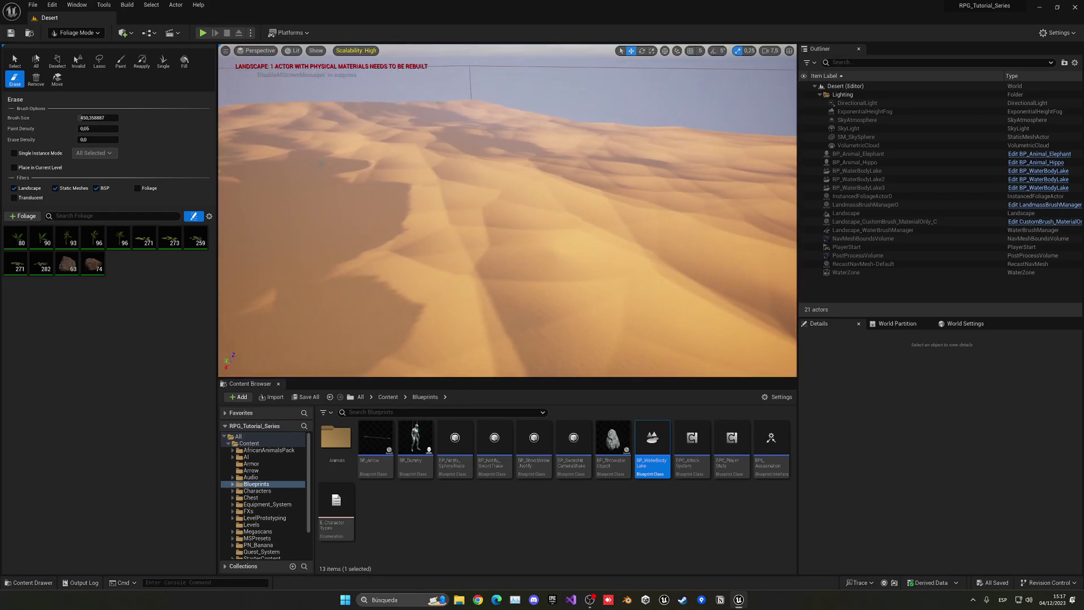
- In Selection Mode, drop a new water body lake onto the empty dunes
{"action": "left_click", "coordinate": [72, 33]}
{"action": "left_click", "coordinate": [86, 50]}
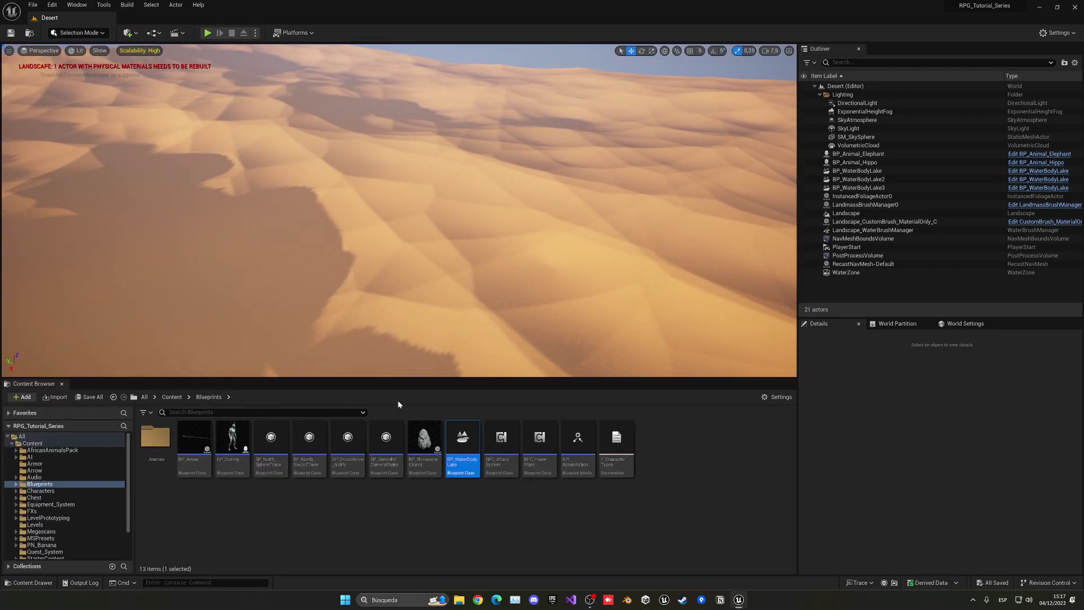
{"action": "right_click_drag", "start_coordinate": [390, 203], "coordinate": [390, 191]}
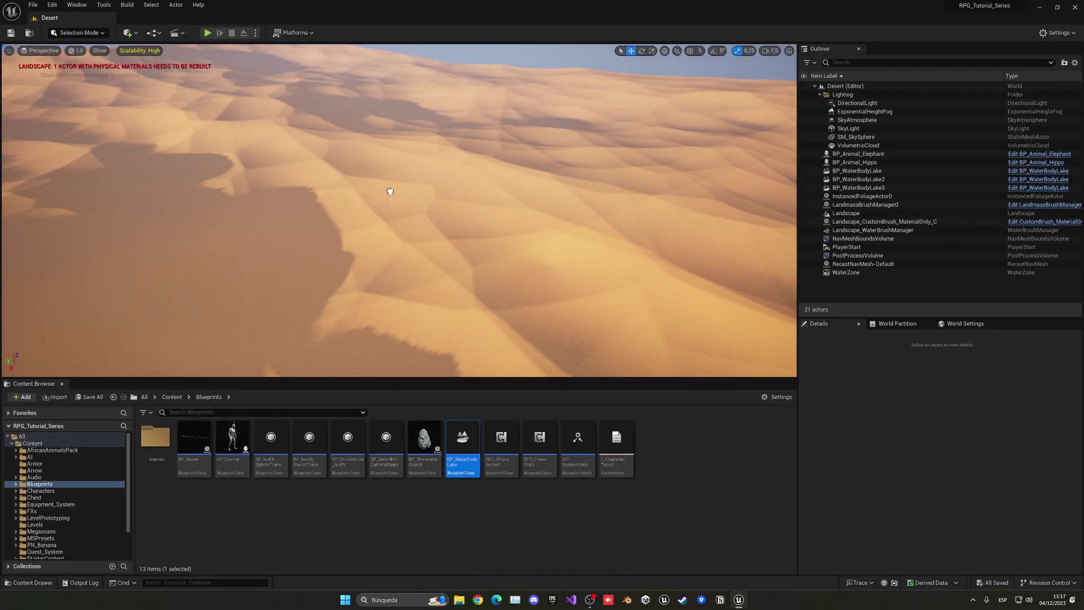
{"action": "left_click", "coordinate": [449, 201]}
- Move several outline points, including the tip, to stretch the lake's shape
{"action": "left_click", "coordinate": [310, 208]}
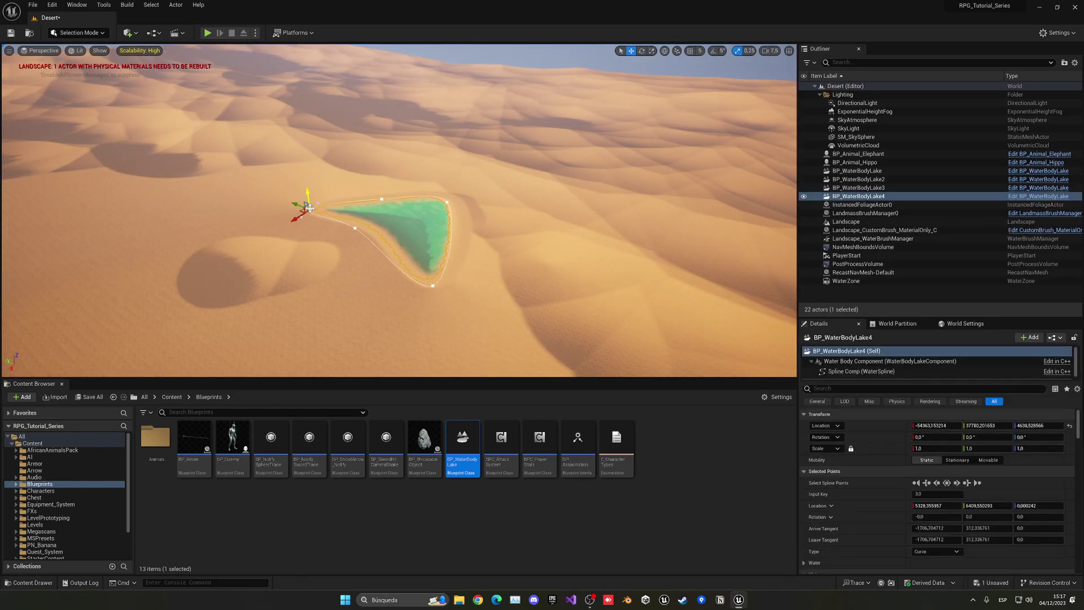
{"action": "left_click", "coordinate": [382, 199]}
{"action": "left_click_drag", "start_coordinate": [378, 197], "coordinate": [266, 146]}
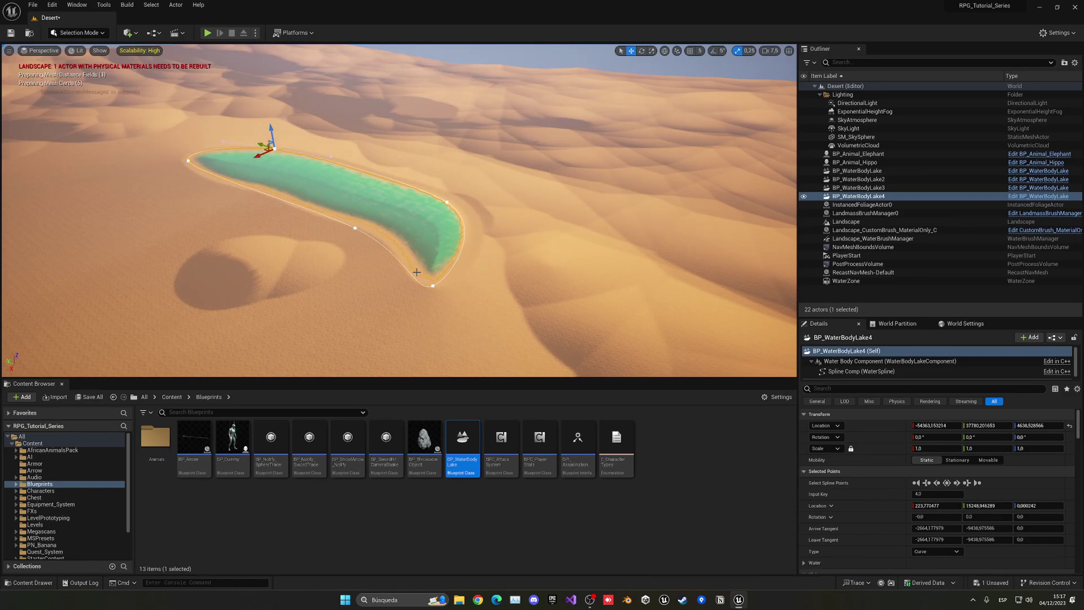
{"action": "left_click", "coordinate": [433, 285]}
{"action": "right_click_drag", "start_coordinate": [432, 286], "coordinate": [432, 285]}
{"action": "left_click_drag", "start_coordinate": [377, 208], "coordinate": [401, 248]}
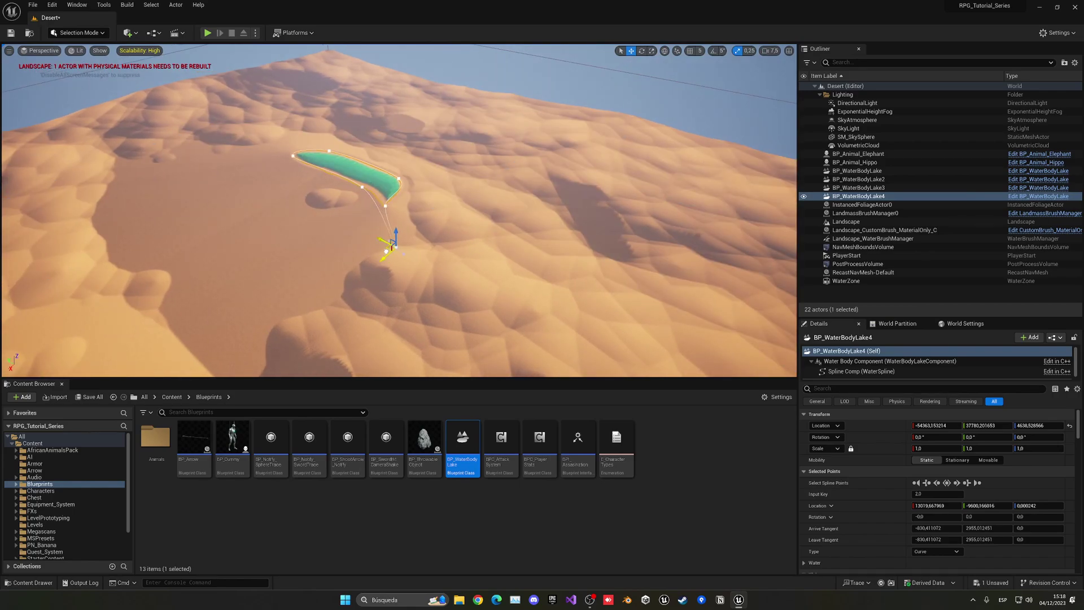
{"action": "left_click", "coordinate": [363, 188]}
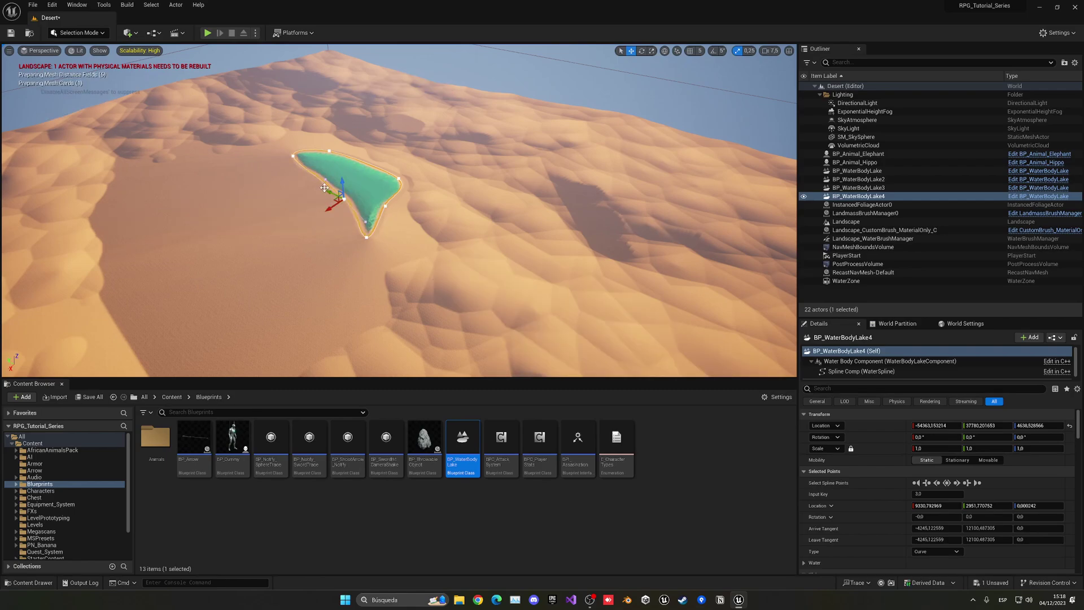
{"action": "mouse_move", "coordinate": [332, 197]}
{"action": "left_mouse_down"}
{"action": "mouse_move", "coordinate": [296, 194]}
{"action": "mouse_move", "coordinate": [397, 212]}
{"action": "left_mouse_up"}
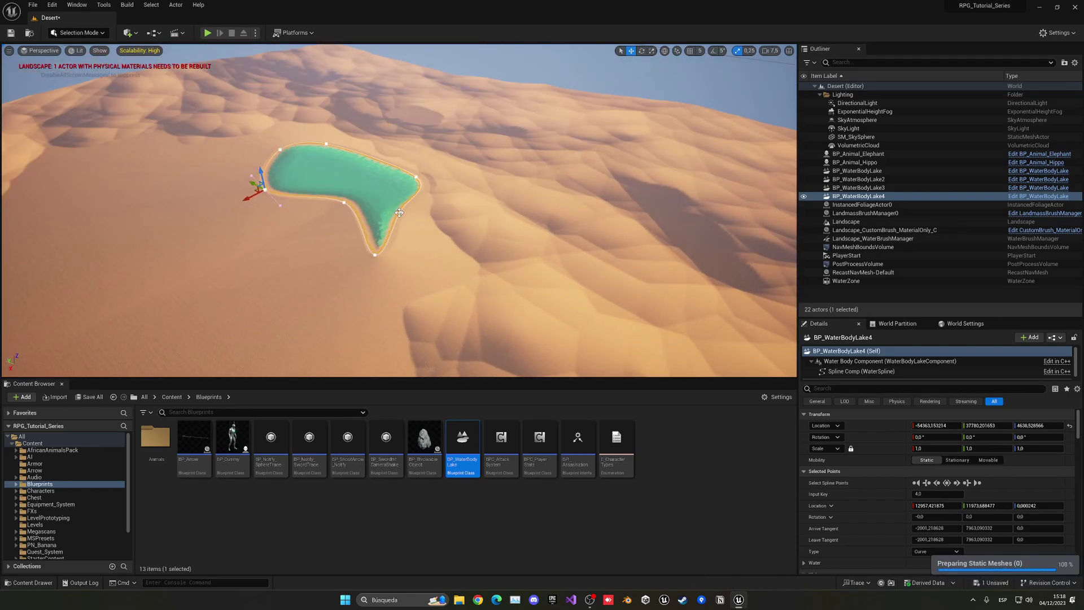
- Alt-drag two new outline points to extend the lake outward and right
{"action": "left_click", "coordinate": [411, 177]}
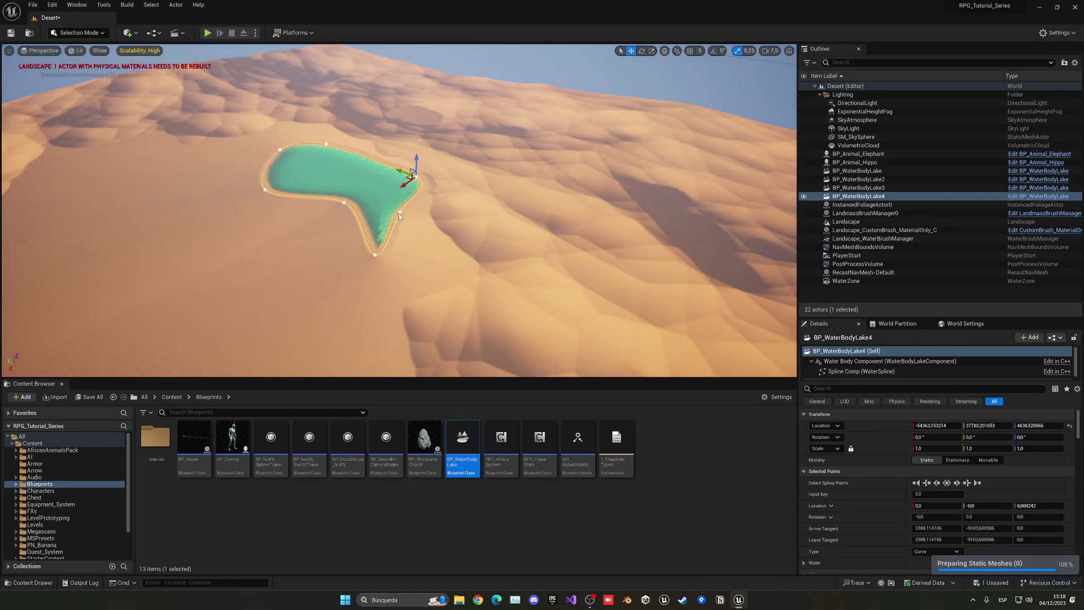
{"action": "left_click_drag", "start_coordinate": [412, 176], "coordinate": [519, 265], "text": "alt"}
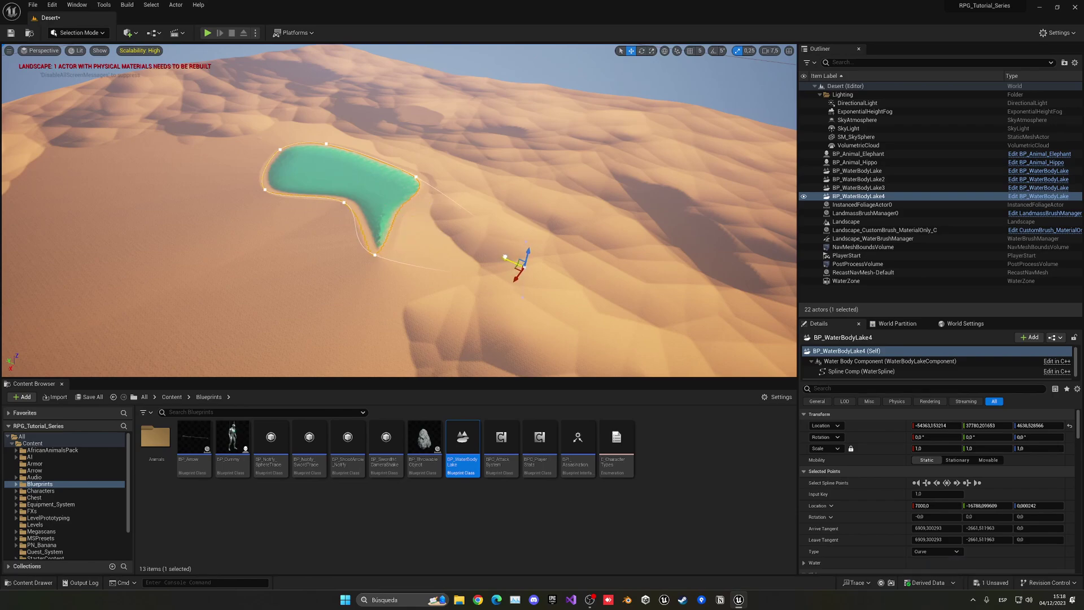
{"action": "right_click_drag", "start_coordinate": [504, 256], "coordinate": [392, 196]}
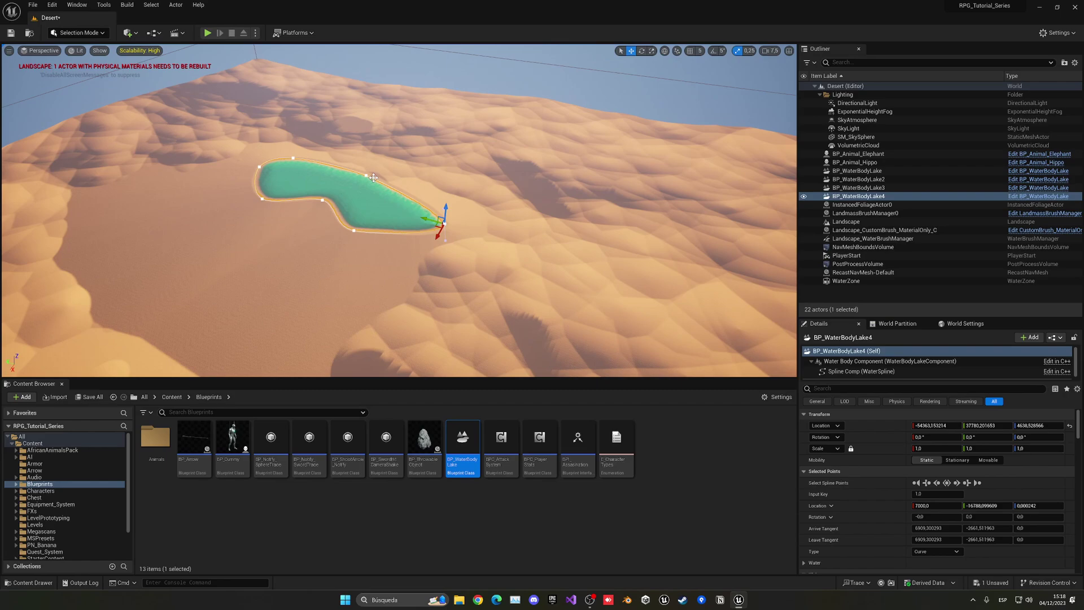
{"action": "left_click", "coordinate": [365, 175]}
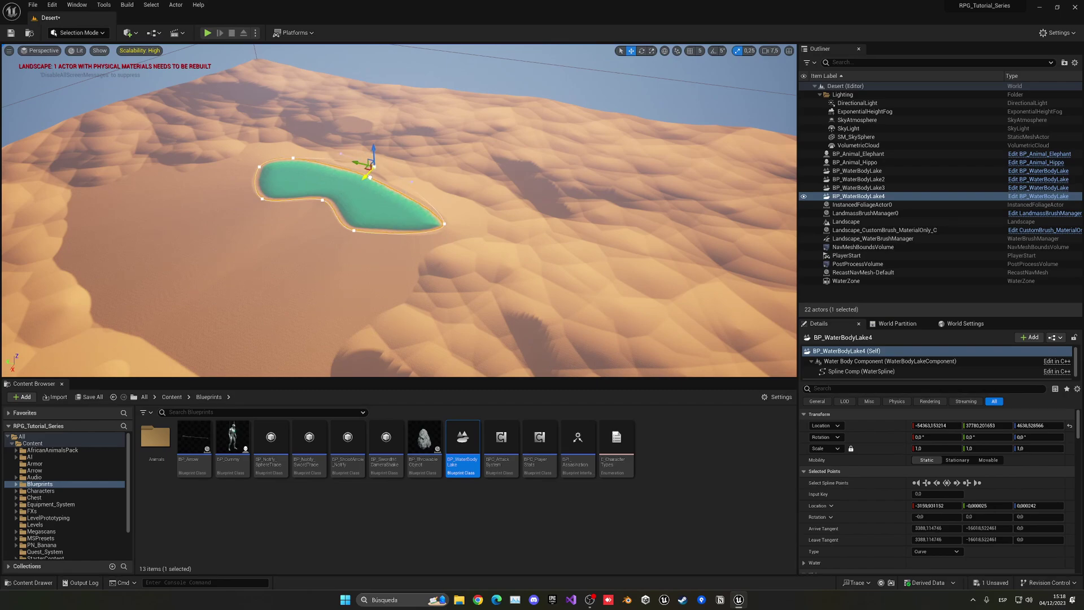
{"action": "mouse_move", "coordinate": [366, 174]}
{"action": "left_mouse_down", "text": "alt"}
{"action": "mouse_move", "coordinate": [411, 182]}
{"action": "mouse_move", "coordinate": [387, 193]}
{"action": "left_mouse_up", "text": "alt"}
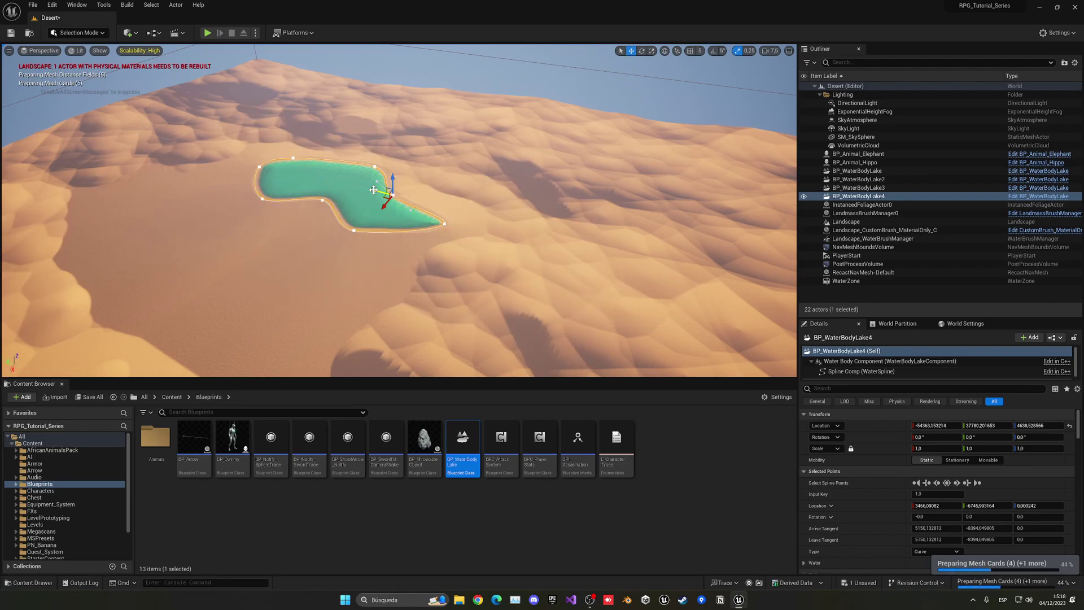
- Shift the lake's top point left to reshape the top edge, then inspect the lake
{"action": "key", "text": "f"}
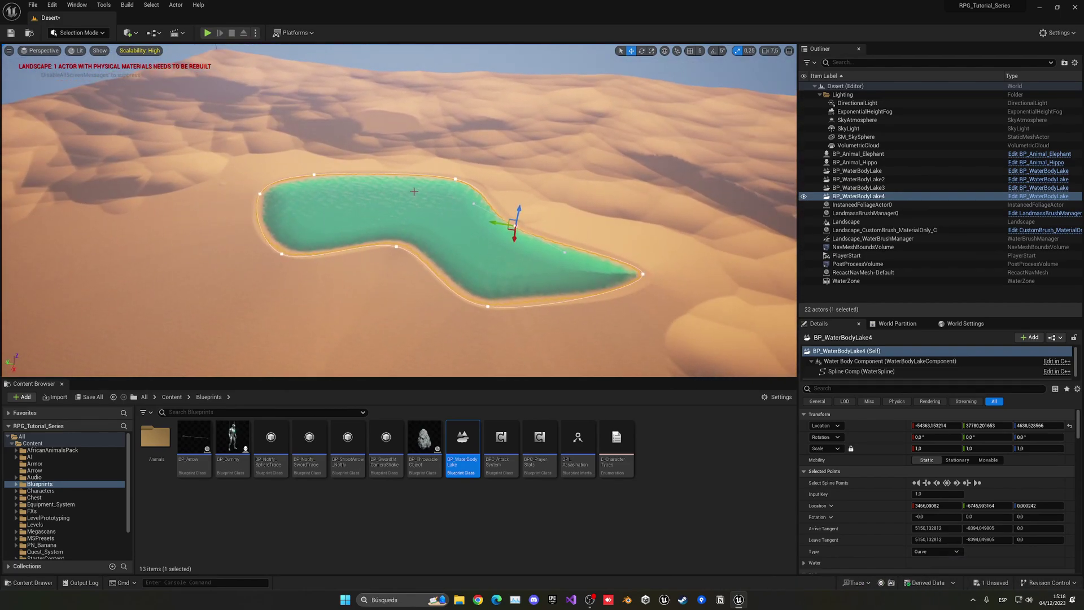
{"action": "left_click", "coordinate": [454, 179]}
{"action": "left_click_drag", "start_coordinate": [452, 201], "coordinate": [366, 195]}
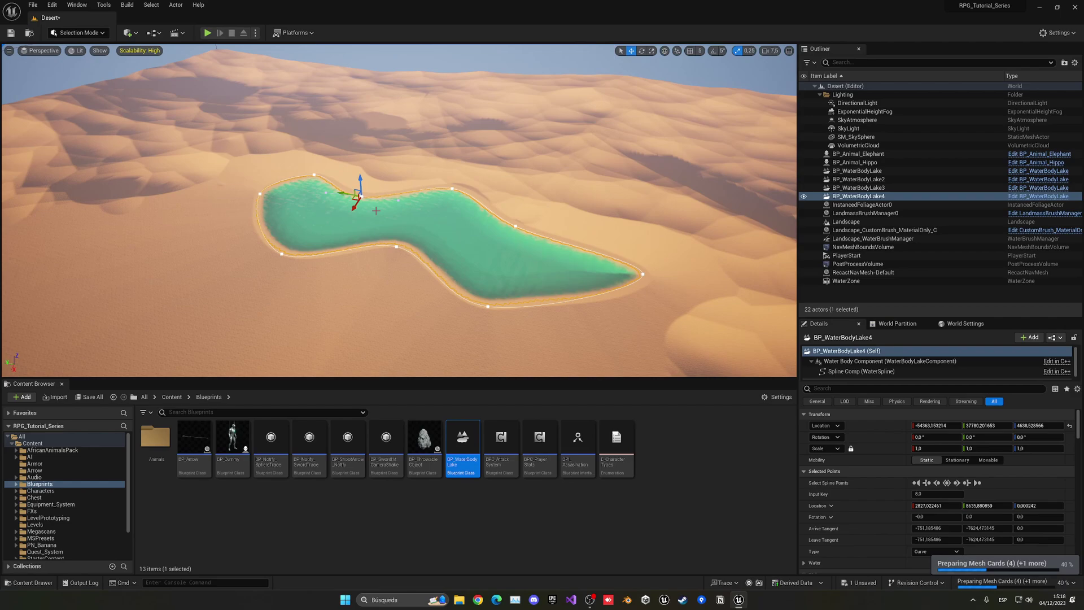
{"action": "right_click_drag", "start_coordinate": [398, 213], "coordinate": [407, 254]}
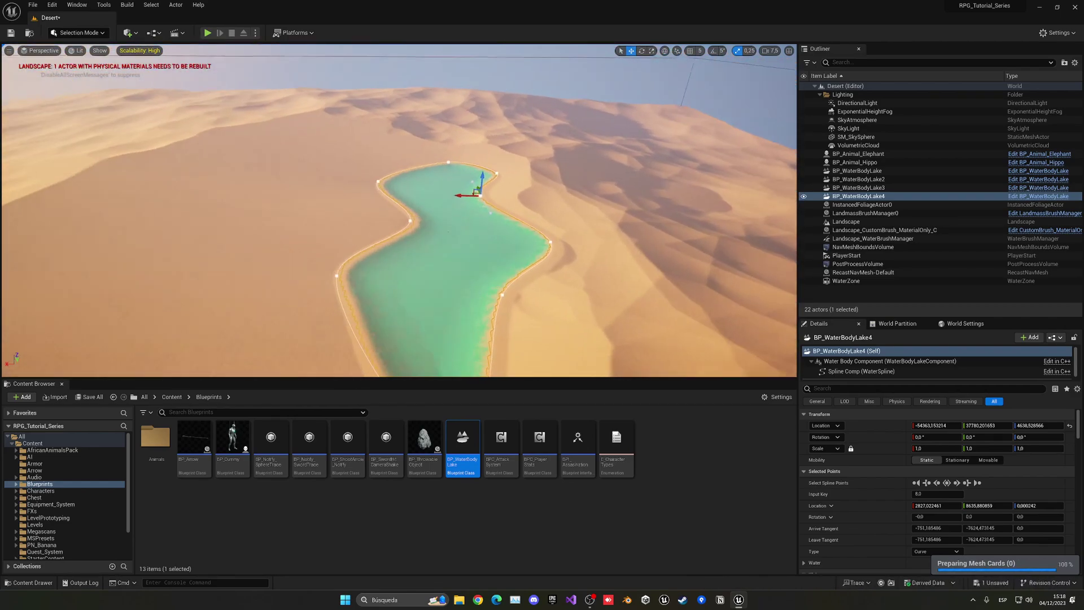
{"action": "right_click_drag", "start_coordinate": [398, 212], "coordinate": [398, 212]}
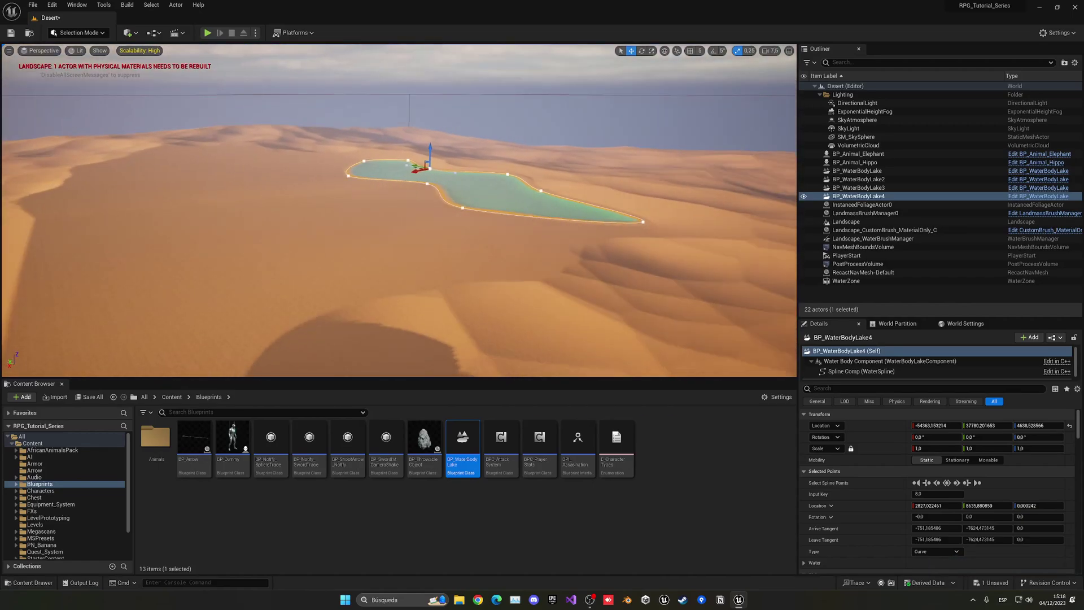
{"action": "right_click_drag", "start_coordinate": [234, 112], "coordinate": [233, 112]}
- In Foliage Mode, add the banana plant as a new saved foliage type
{"action": "left_click", "coordinate": [81, 33]}
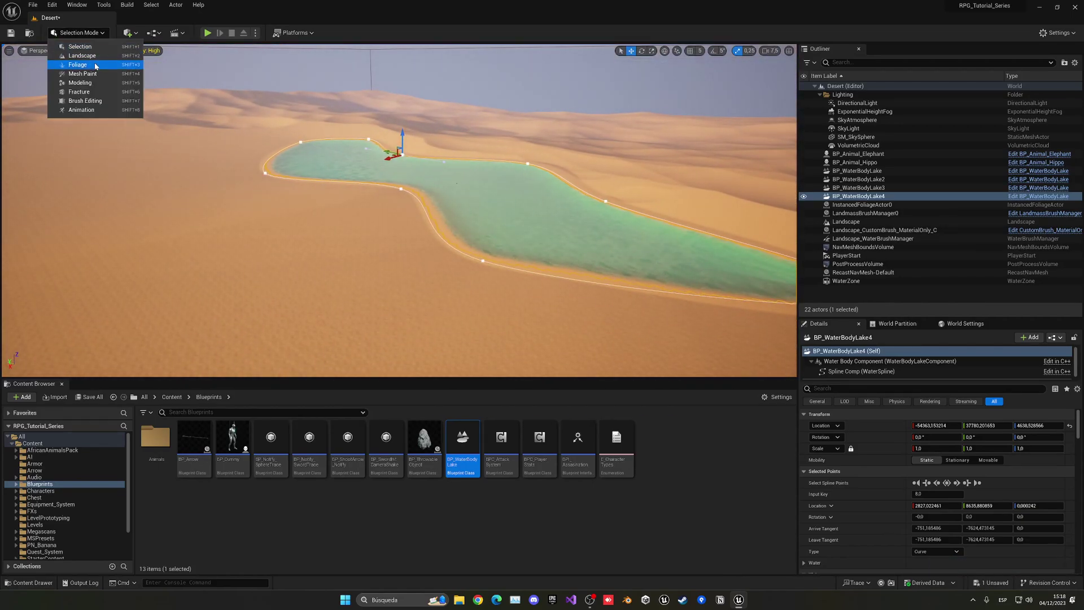
{"action": "left_click", "coordinate": [94, 64]}
{"action": "left_click_drag", "start_coordinate": [39, 241], "coordinate": [108, 267]}
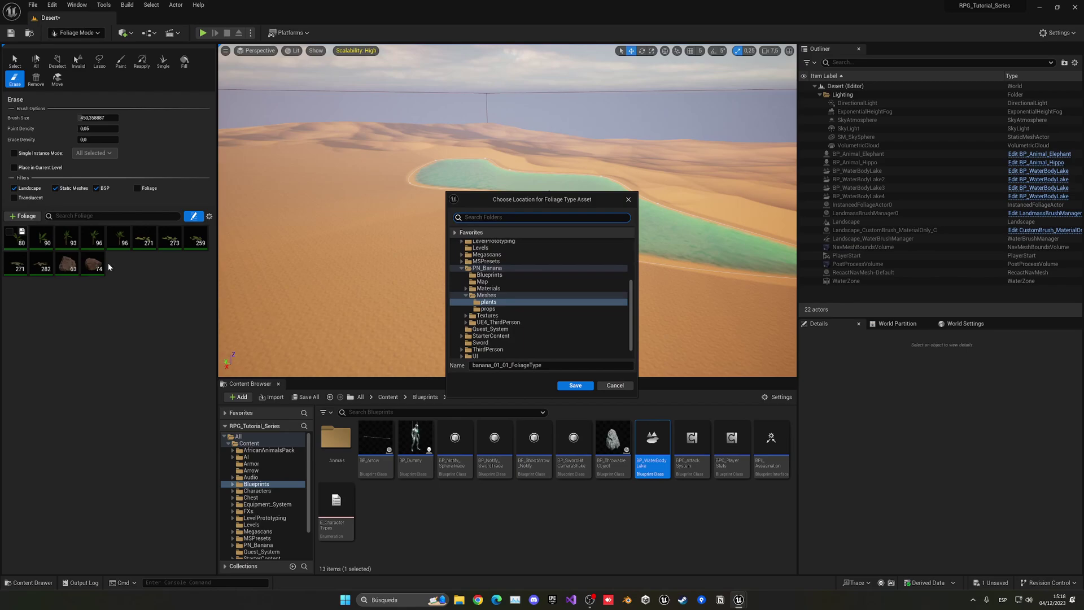
{"action": "left_click", "coordinate": [614, 384]}
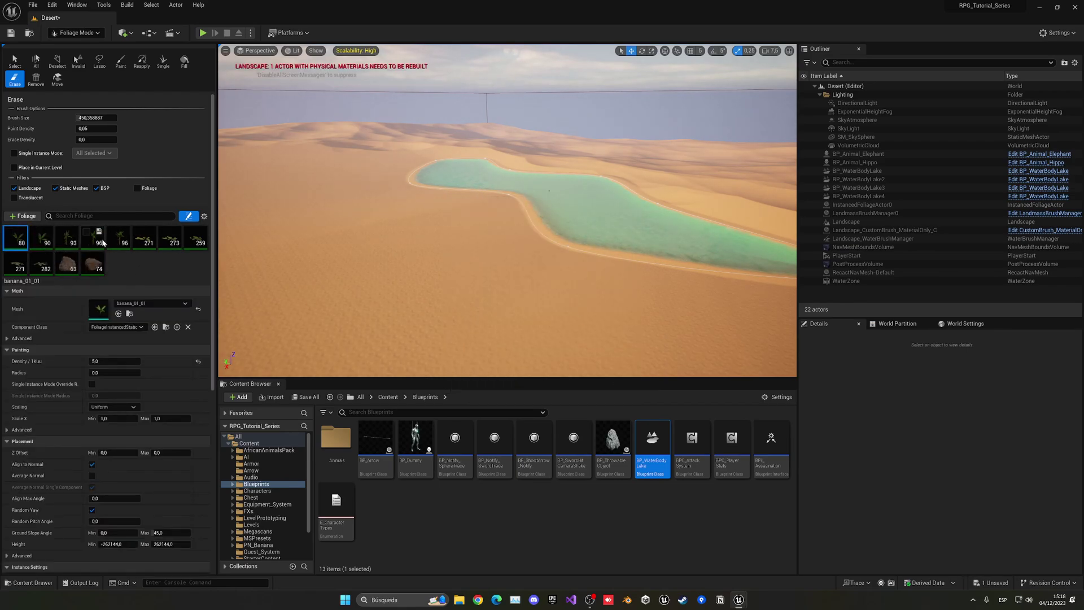
- Paint the first five foliage types along the lake shore, then fly down among the palms
{"action": "left_click", "coordinate": [124, 238], "text": "shift"}
{"action": "right_click_drag", "start_coordinate": [332, 165], "coordinate": [364, 170]}
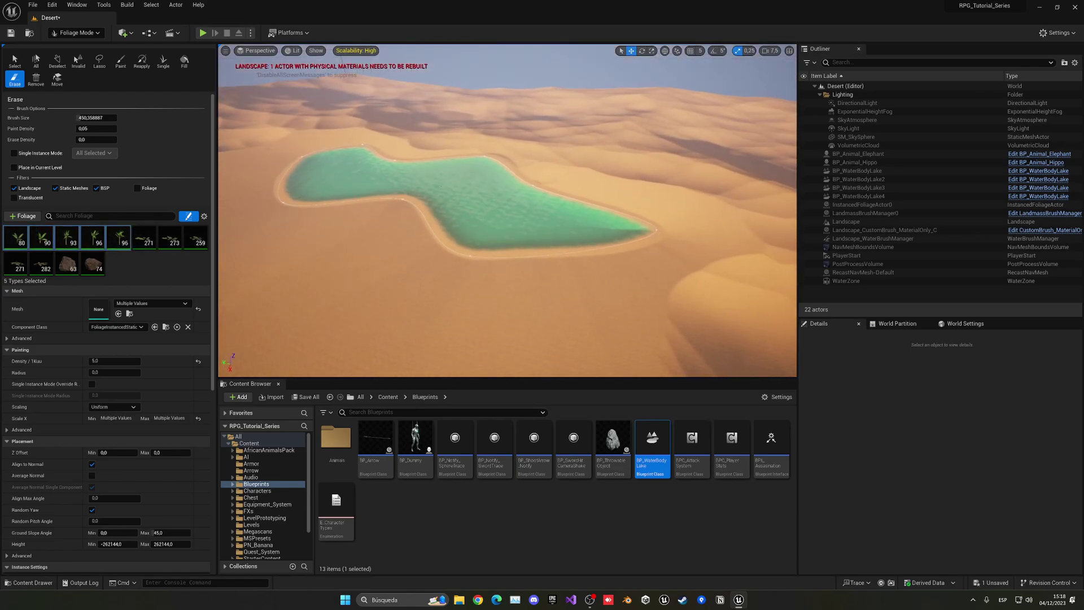
{"action": "scroll", "coordinate": [321, 196], "scroll_direction": "up", "scroll_amount": 5}
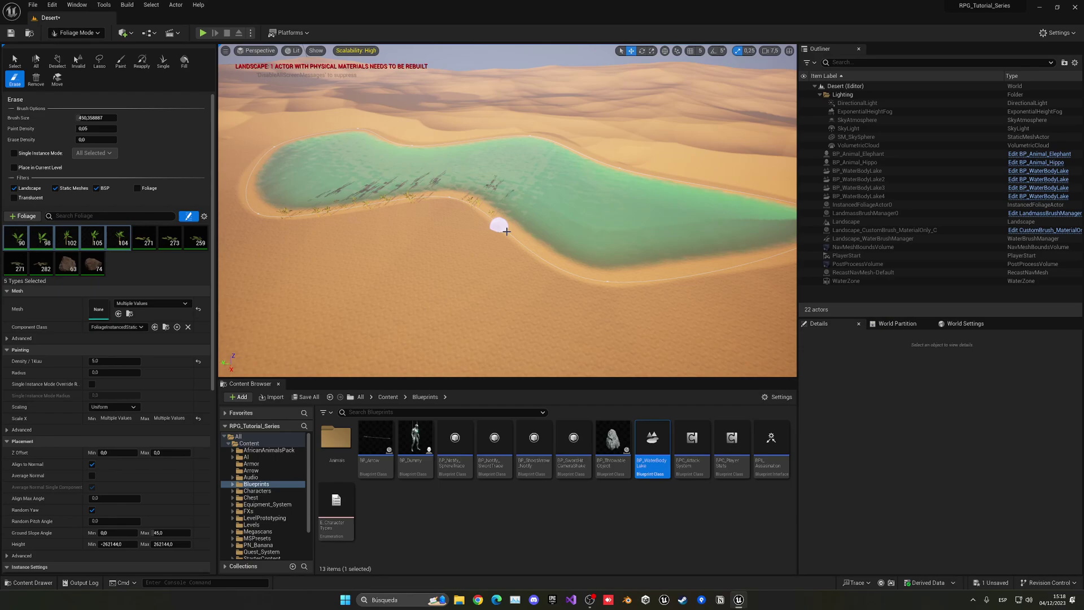
{"action": "left_click_drag", "start_coordinate": [572, 272], "coordinate": [602, 281]}
{"action": "scroll", "coordinate": [602, 281], "scroll_direction": "up", "scroll_amount": 2}
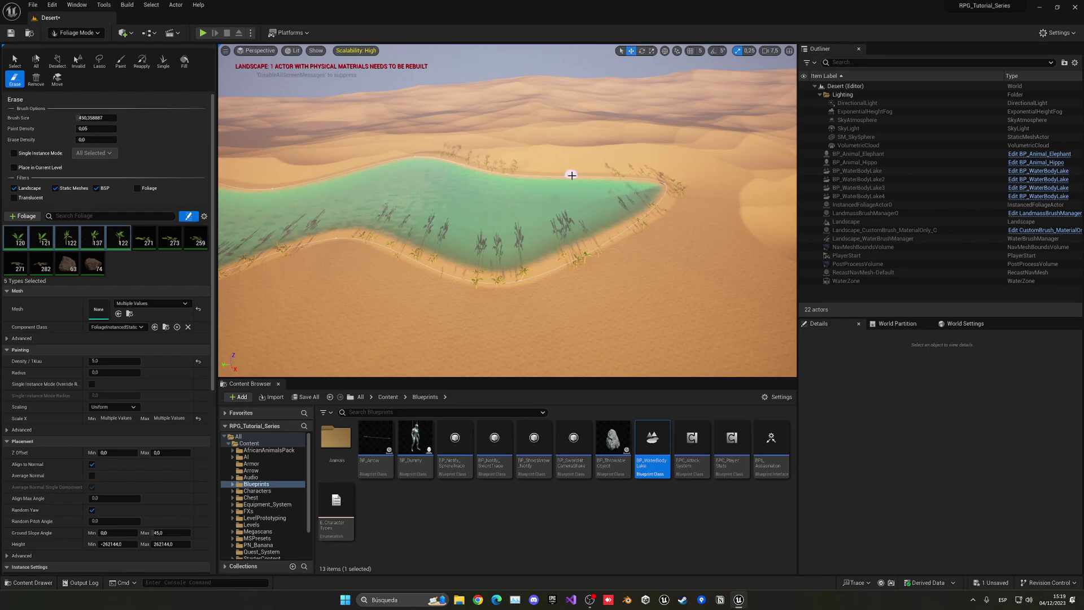
{"action": "right_click_drag", "start_coordinate": [582, 174], "coordinate": [378, 258]}
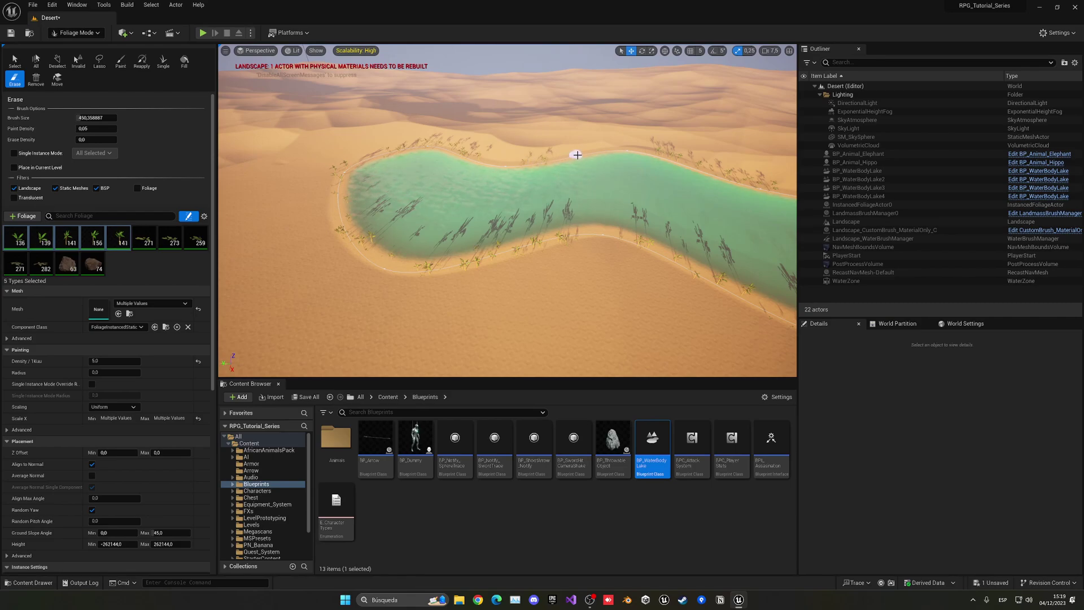
{"action": "right_click_drag", "start_coordinate": [507, 210], "coordinate": [508, 210]}
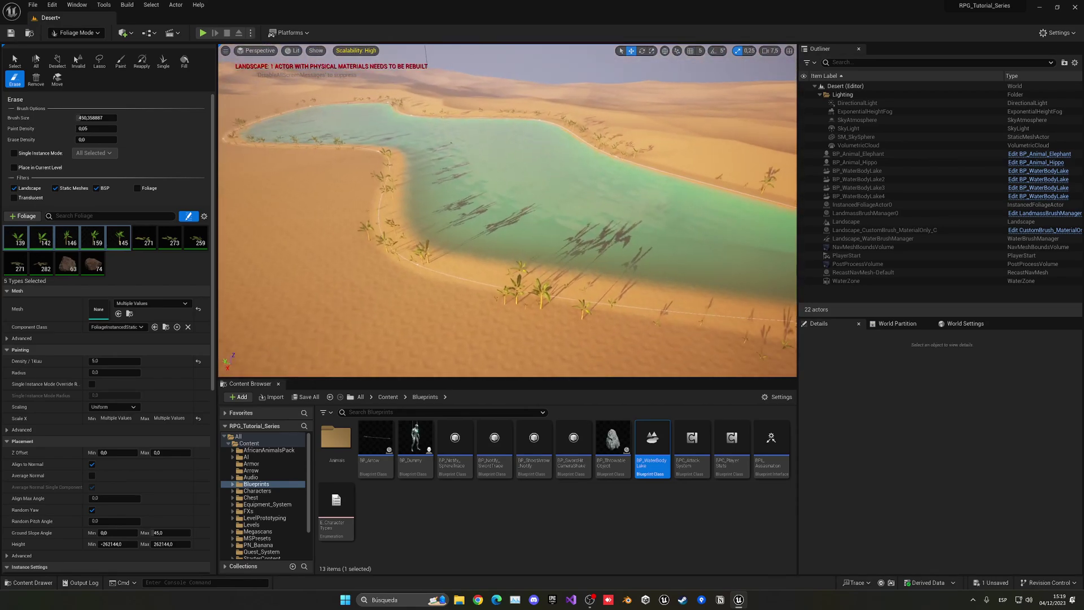
- Select the five grass foliage types and paint them along the winding lake's shorelines
{"action": "left_click", "coordinate": [142, 238]}
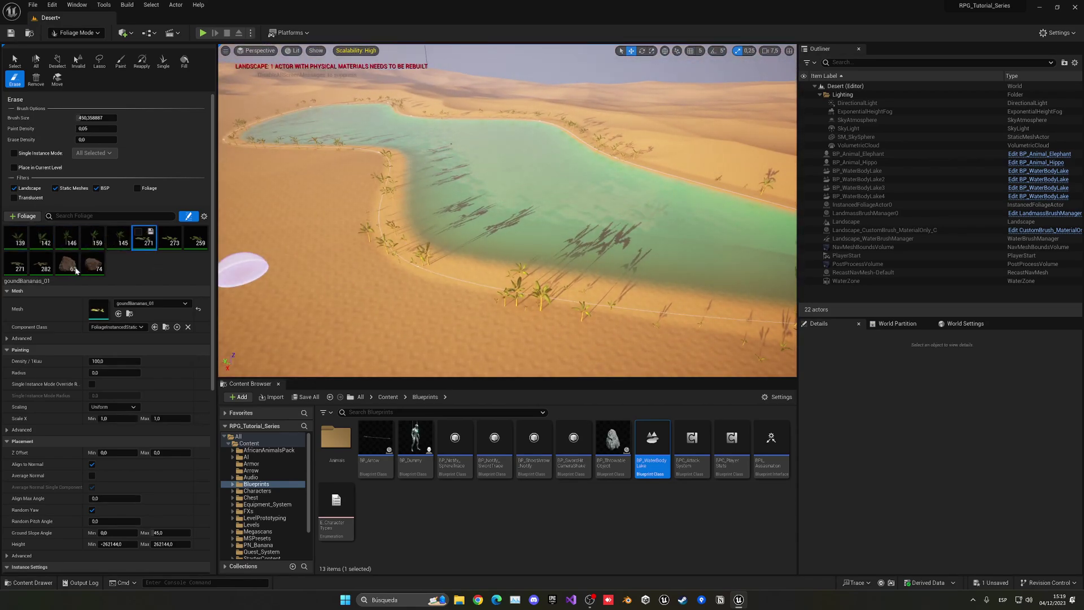
{"action": "left_click", "coordinate": [12, 258], "text": "shift"}
{"action": "right_click_drag", "start_coordinate": [444, 230], "coordinate": [444, 230]}
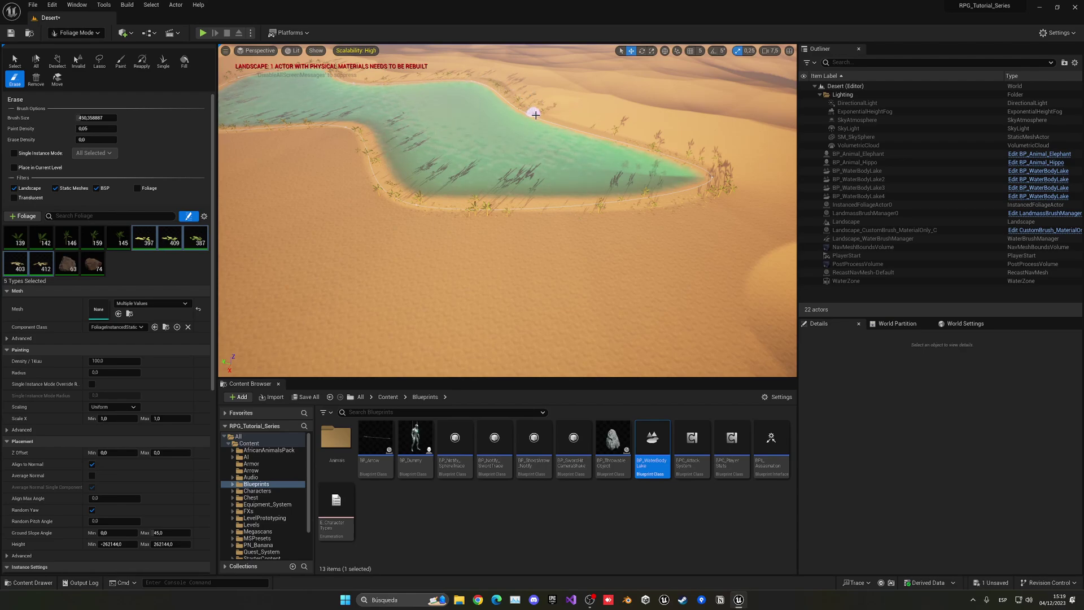
{"action": "right_click_drag", "start_coordinate": [534, 114], "coordinate": [533, 113]}
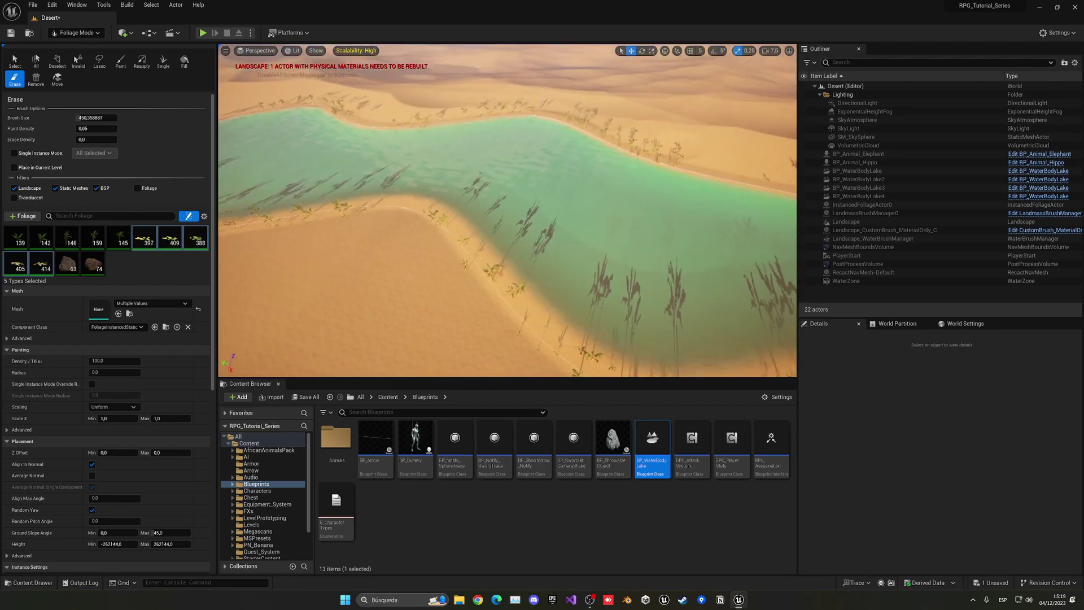
{"action": "right_click_drag", "start_coordinate": [568, 210], "coordinate": [568, 210]}
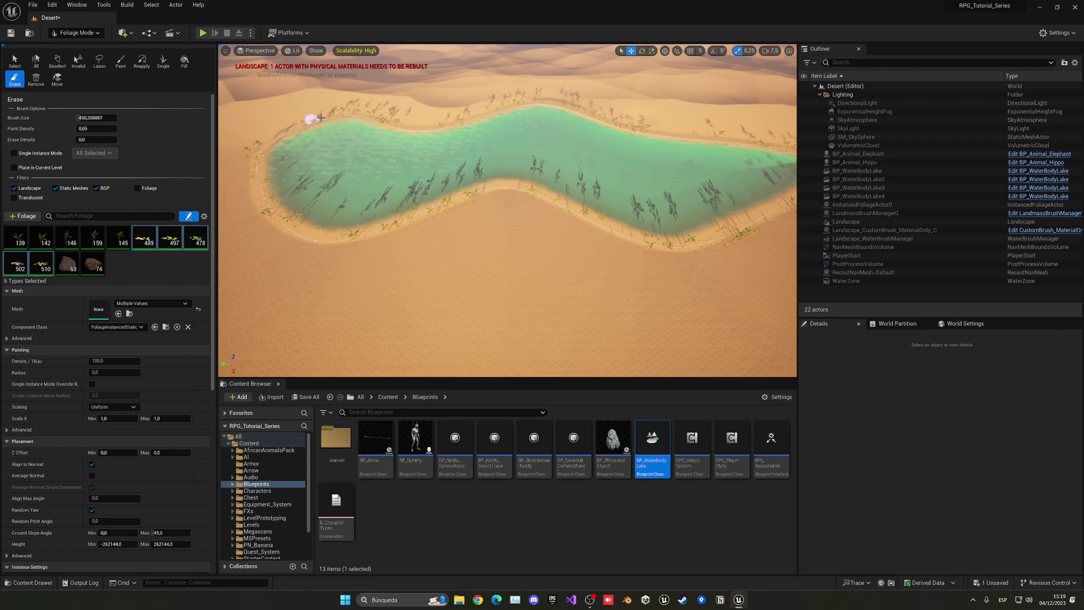
{"action": "right_click_drag", "start_coordinate": [489, 117], "coordinate": [455, 170]}
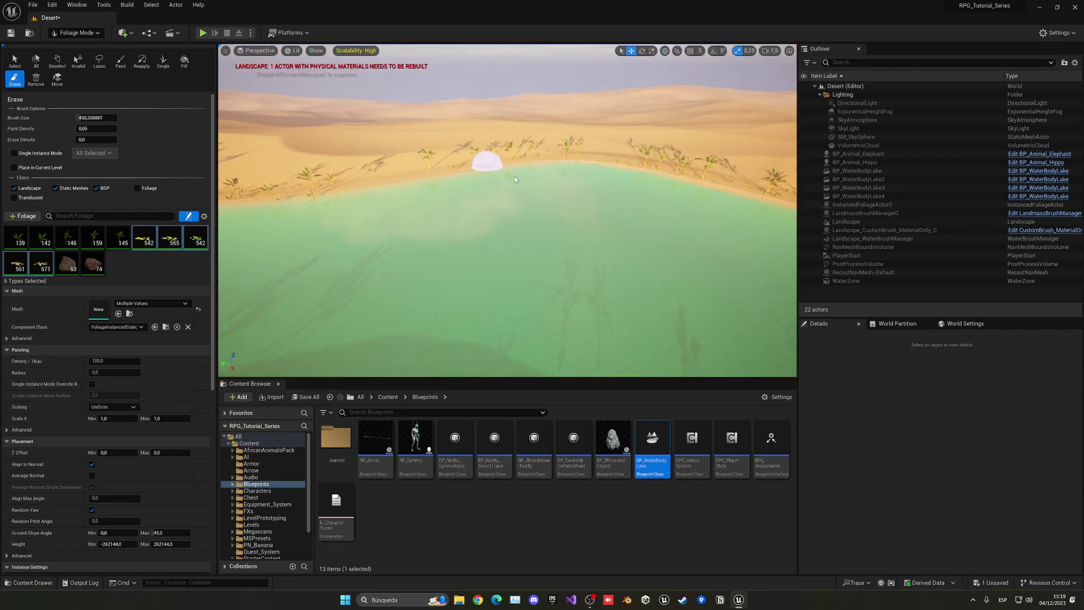
{"action": "right_click_drag", "start_coordinate": [515, 179], "coordinate": [508, 203]}
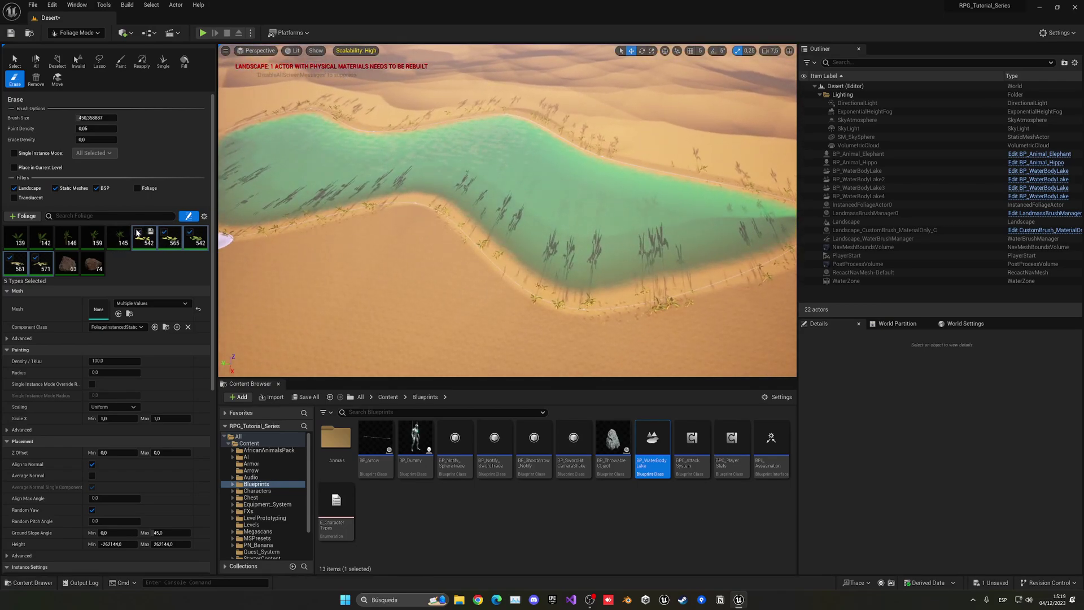
- Select both rock foliage types and paint a few rocks along the sandy shore
{"action": "left_click", "coordinate": [73, 259]}
{"action": "left_click", "coordinate": [88, 261], "text": "ctrl"}
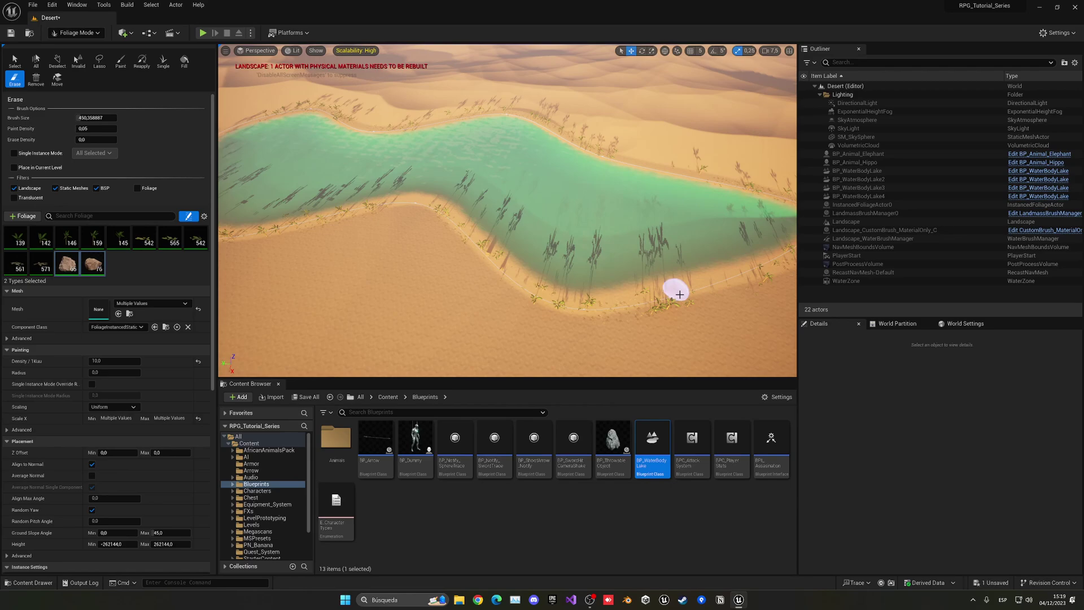
{"action": "scroll", "coordinate": [727, 270], "scroll_direction": "up", "scroll_amount": 2}
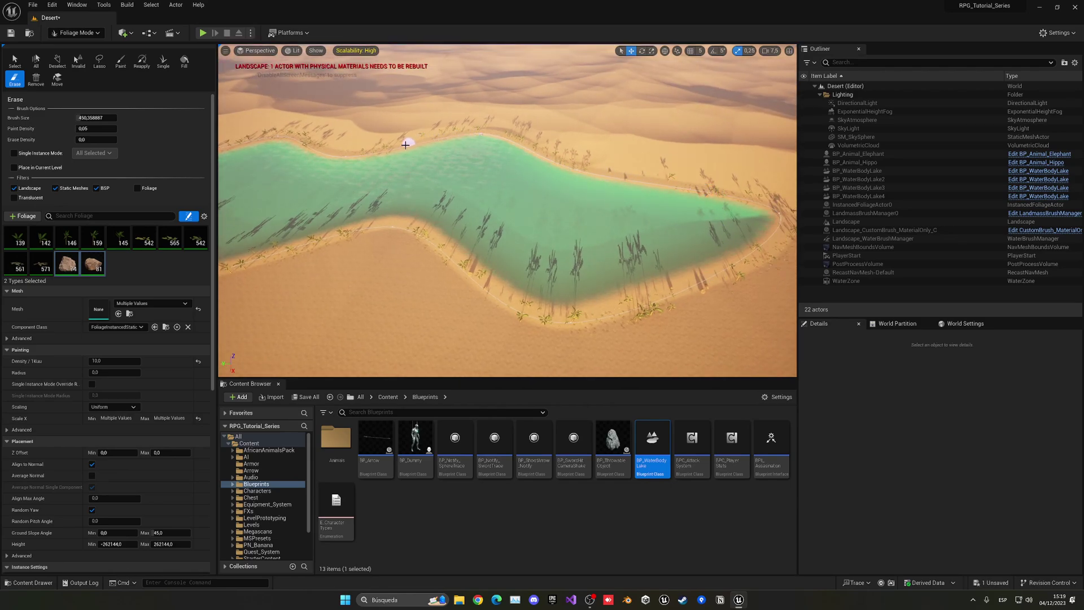
{"action": "right_click_drag", "start_coordinate": [529, 148], "coordinate": [559, 153]}
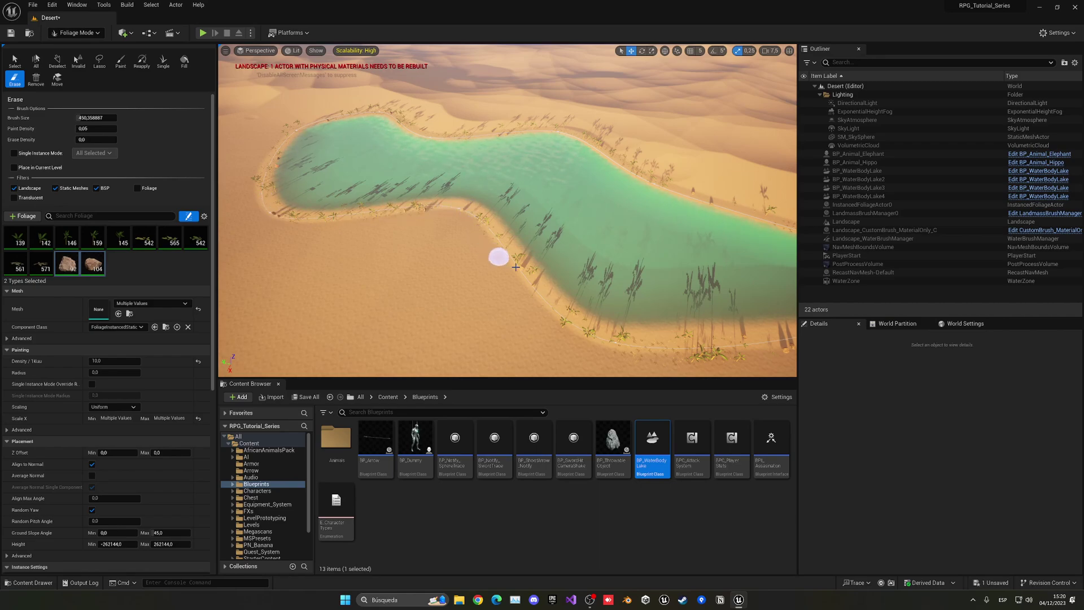
{"action": "right_click_drag", "start_coordinate": [549, 300], "coordinate": [571, 274]}
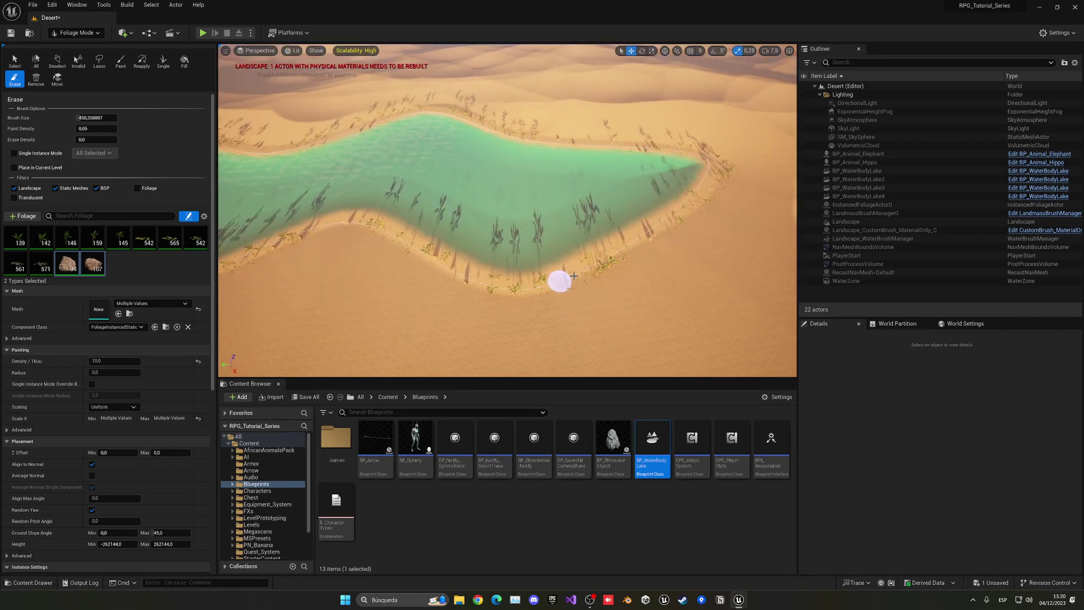
- Switch to Selection Mode and fly the camera past the oasis and over the dunes
{"action": "left_click", "coordinate": [75, 32]}
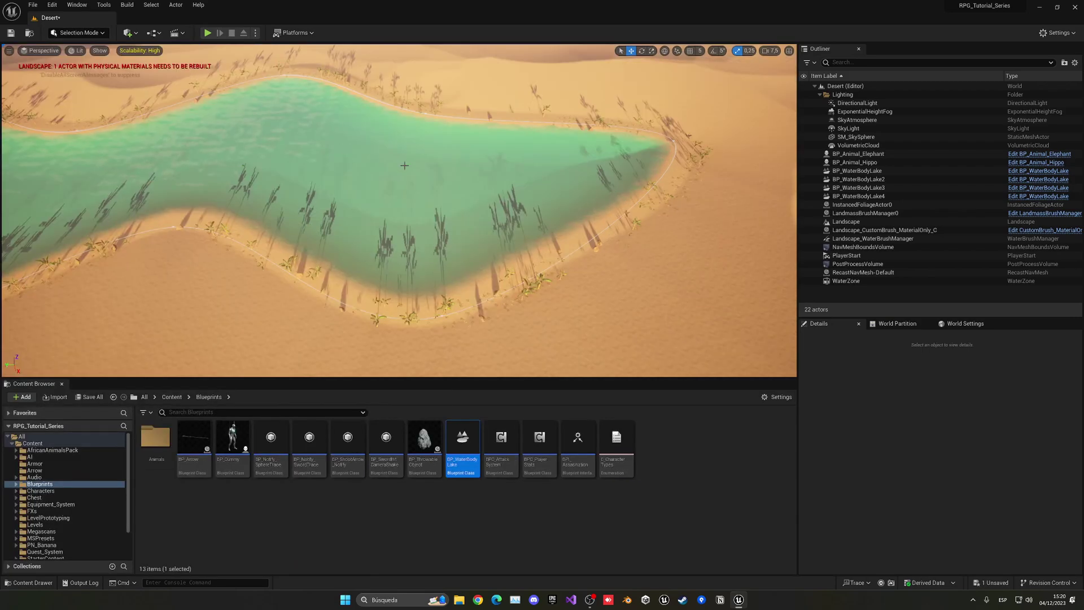
{"action": "mouse_move", "coordinate": [398, 182]}
{"action": "right_mouse_down"}
{"action": "mouse_move", "coordinate": [412, 171]}
{"action": "mouse_move", "coordinate": [419, 127]}
{"action": "mouse_move", "coordinate": [398, 135]}
{"action": "mouse_move", "coordinate": [398, 169]}
{"action": "right_mouse_up"}
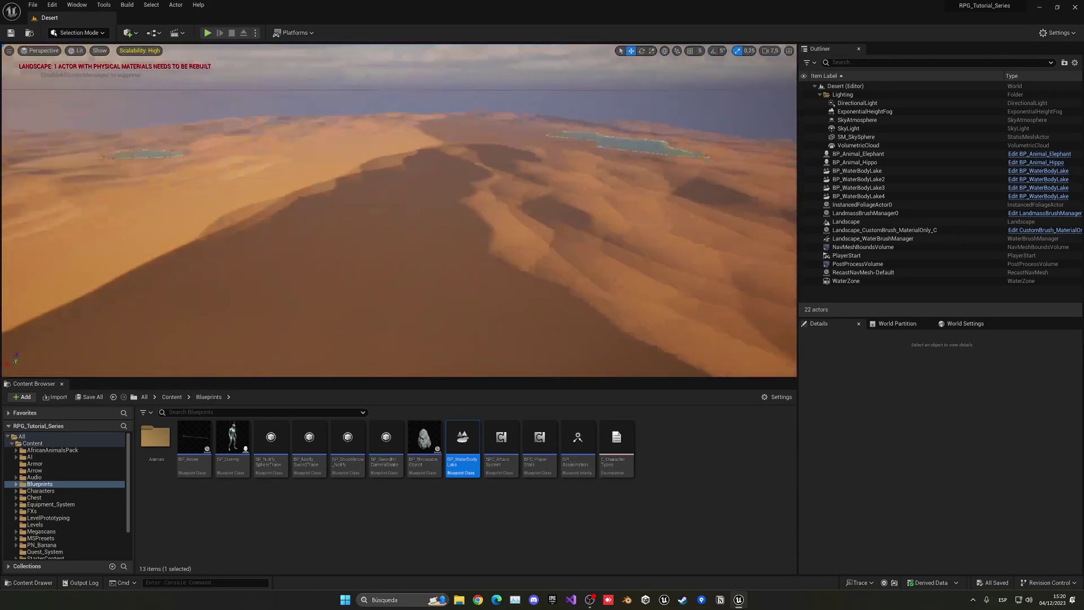
{"action": "right_click_drag", "start_coordinate": [398, 169], "coordinate": [406, 220]}
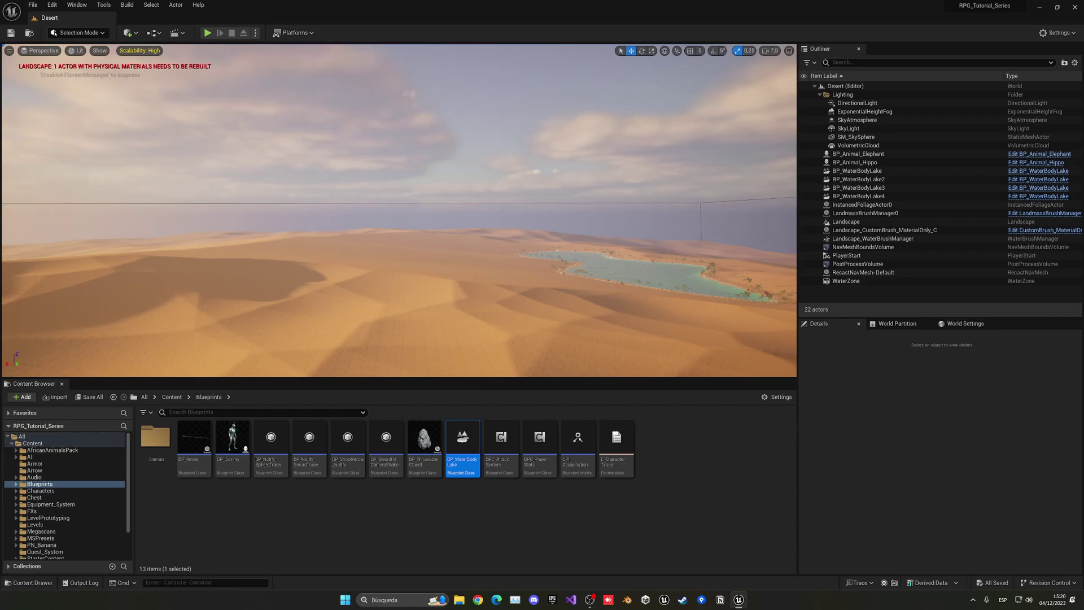
{"action": "right_click_drag", "start_coordinate": [438, 173], "coordinate": [438, 174]}
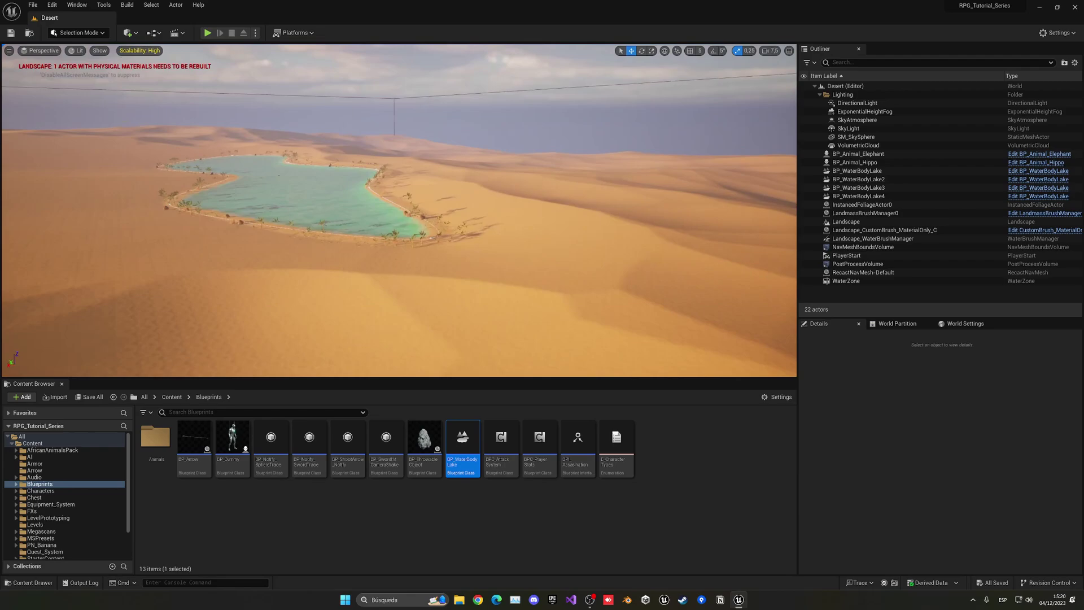
- Start a Play From Here session on the sand beside the palms
{"action": "right_click", "coordinate": [525, 261]}
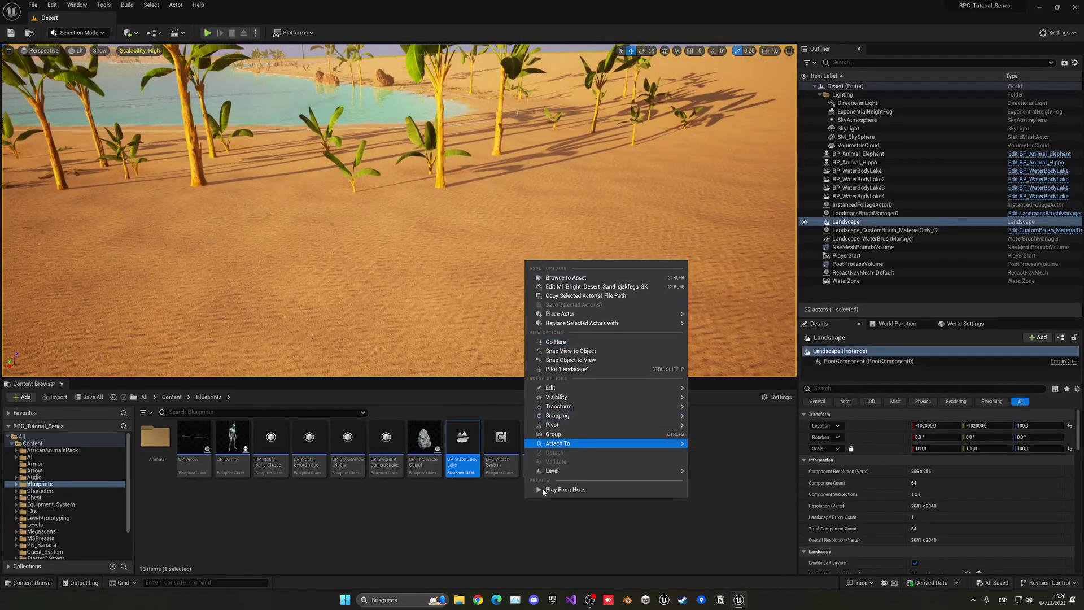
{"action": "left_click", "coordinate": [542, 487]}
{"action": "key", "text": "alt+p"}
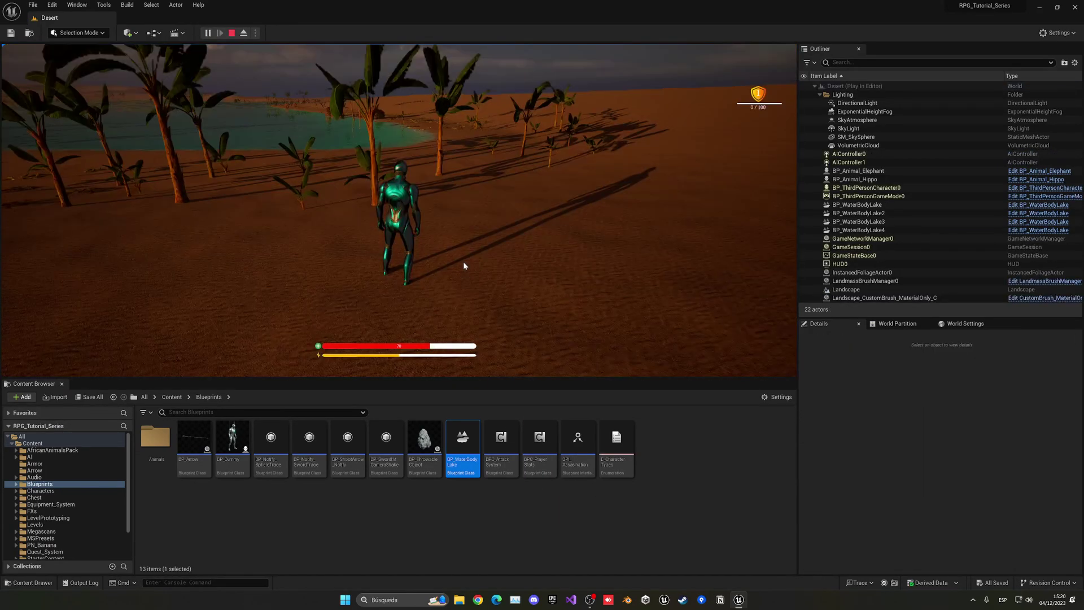
- Run the character toward the lake with W, then stop with Esc
{"action": "left_click", "coordinate": [463, 262]}
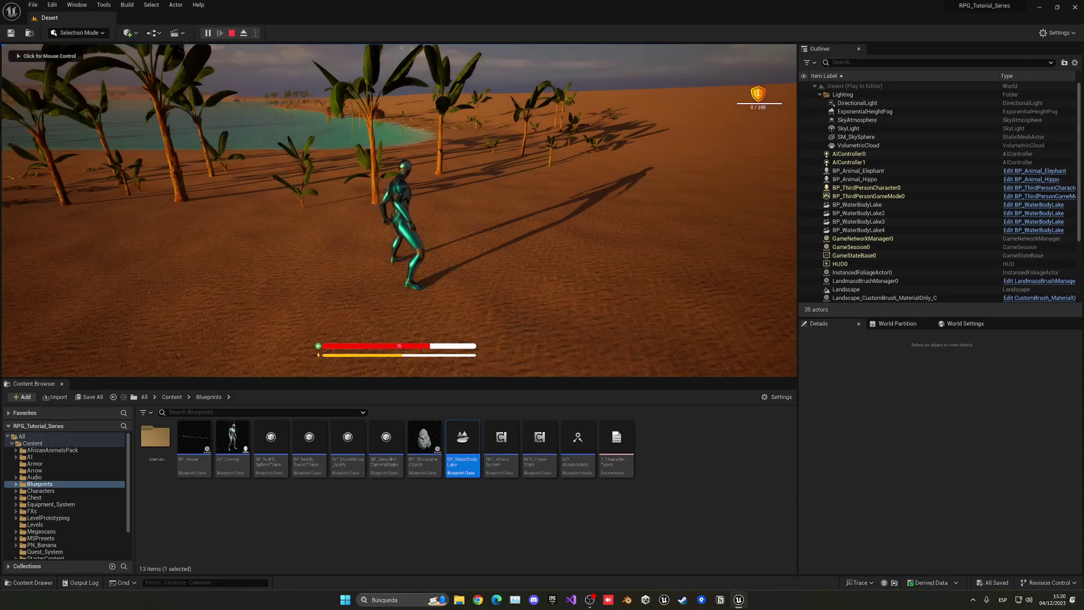
{"action": "key", "text": "w"}
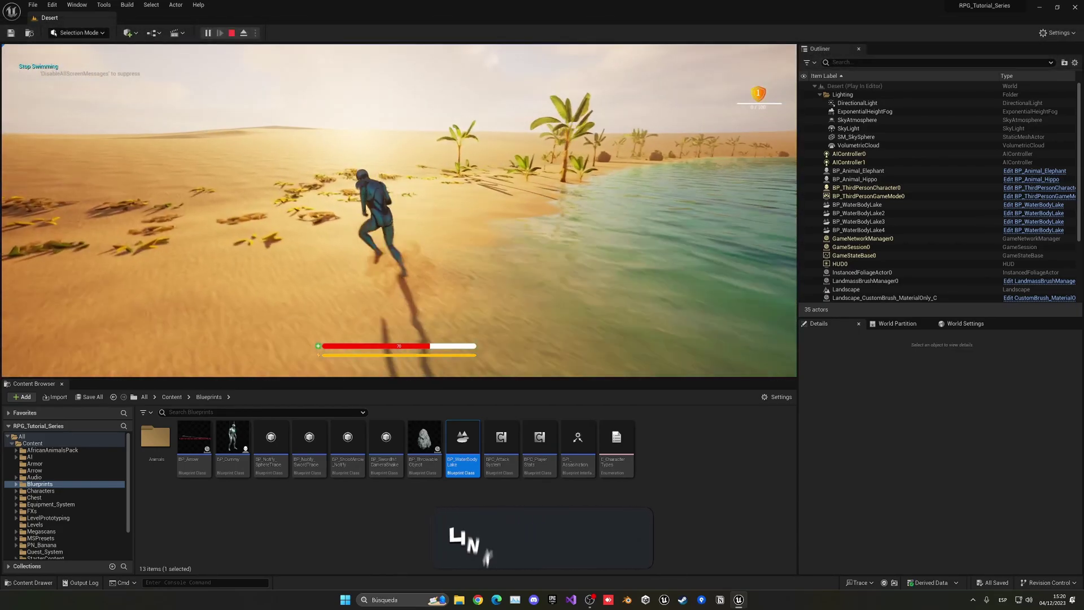
{"action": "key", "text": "Escape"}
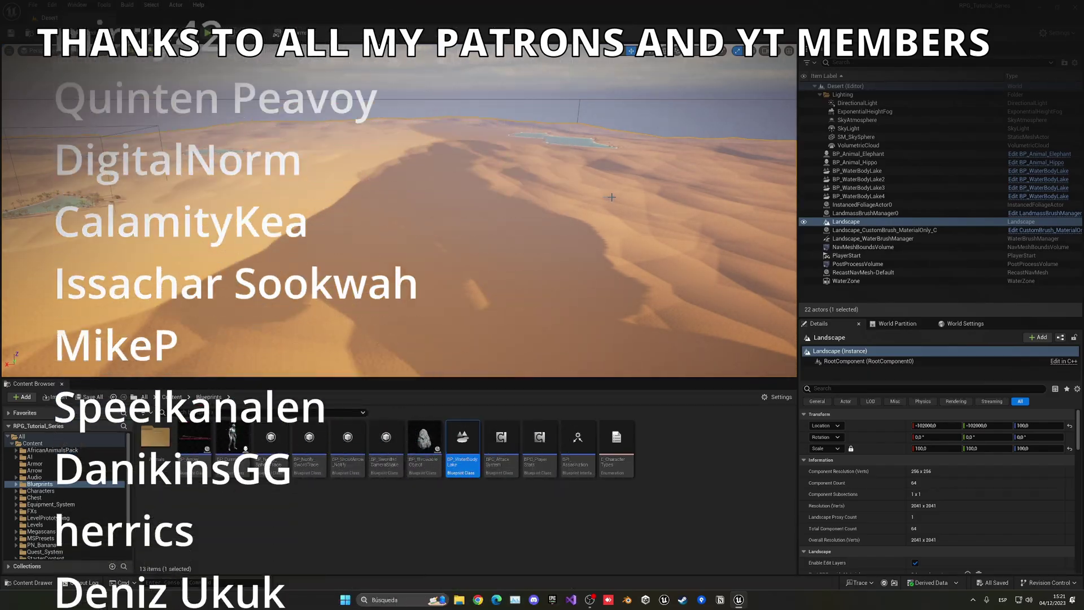
{"action": "right_click_drag", "start_coordinate": [610, 197], "coordinate": [611, 197]}
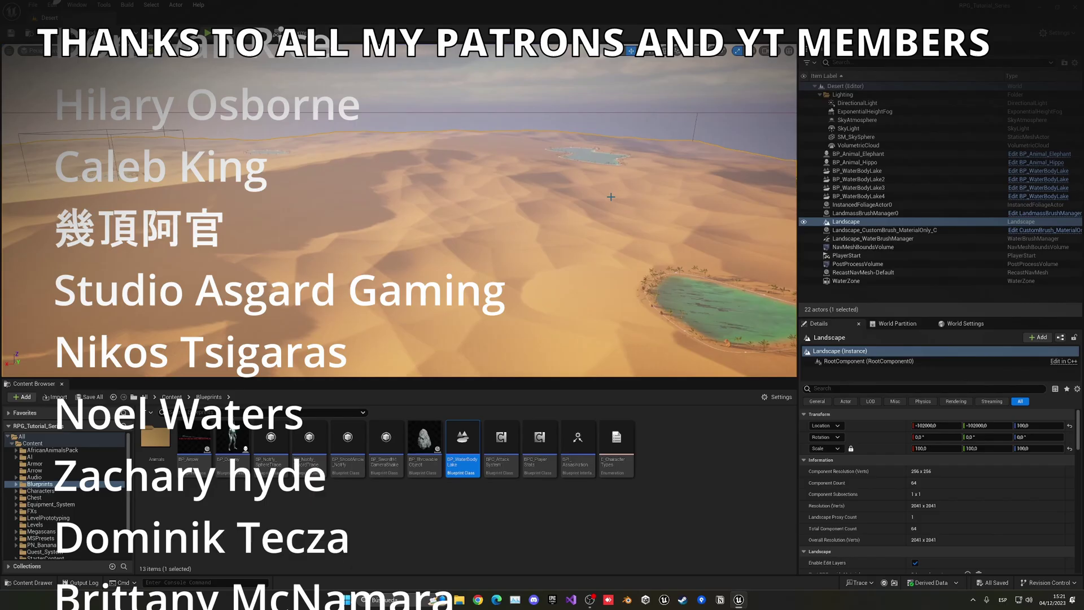